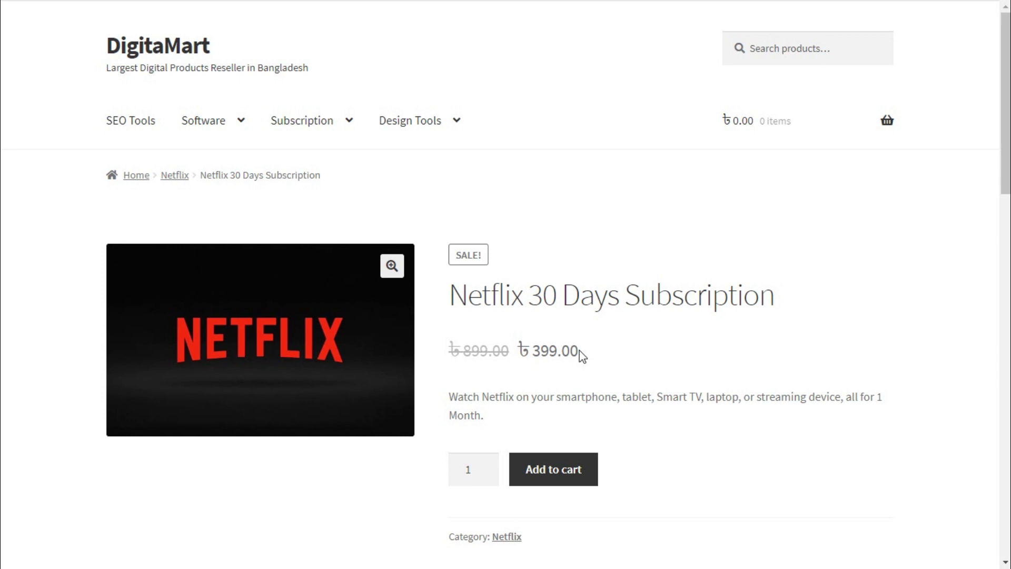
# - Review the Netflix 30 Days Subscription details and its ৳399.00 sale price
pyautogui.moveTo(450, 302); pyautogui.dragTo(634, 327)
pyautogui.click(584, 350)
pyautogui.moveTo(582, 346); pyautogui.dragTo(521, 352)
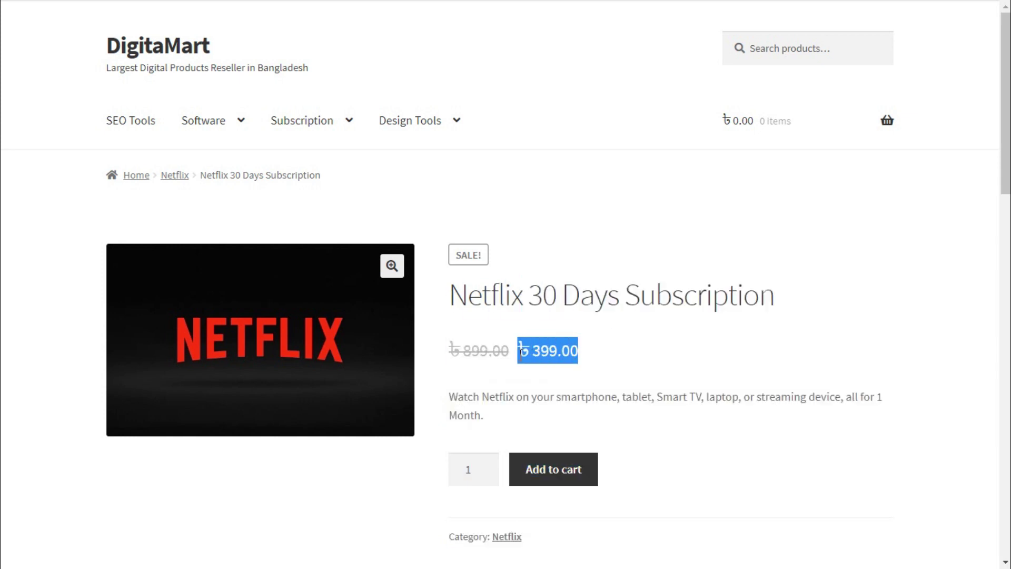
pyautogui.click(587, 353)
pyautogui.scroll(-7, 588, 353)
pyautogui.scroll(7, 587, 354)
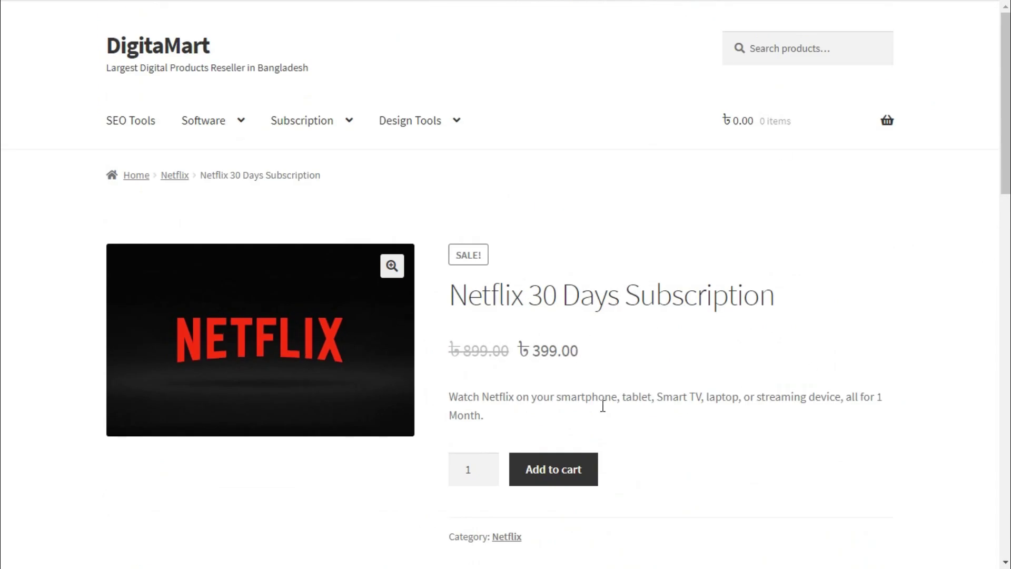
# - Add the subscription to the cart and check the ৳399.00 cart totals
pyautogui.click(568, 473)
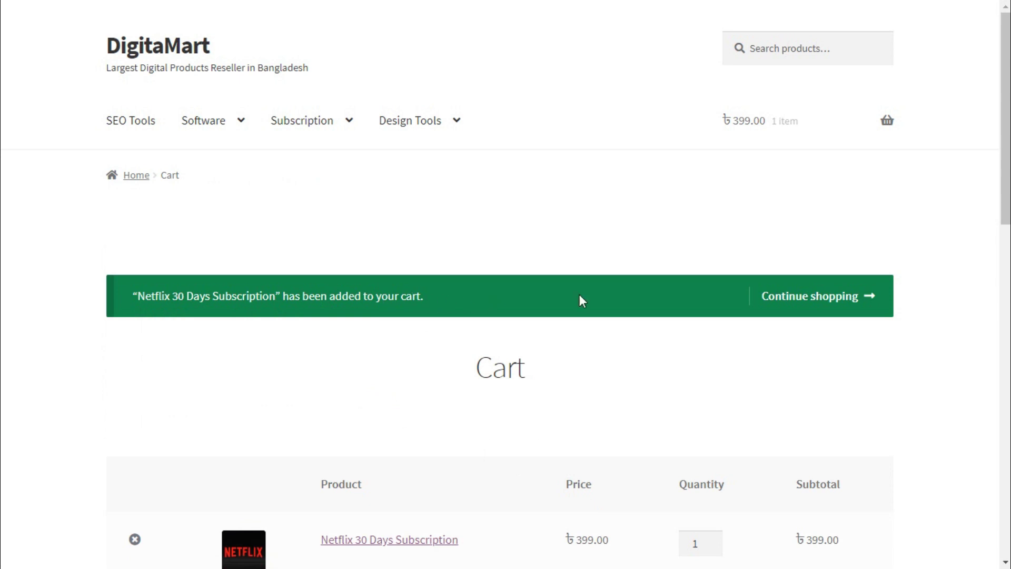
pyautogui.click(888, 126)
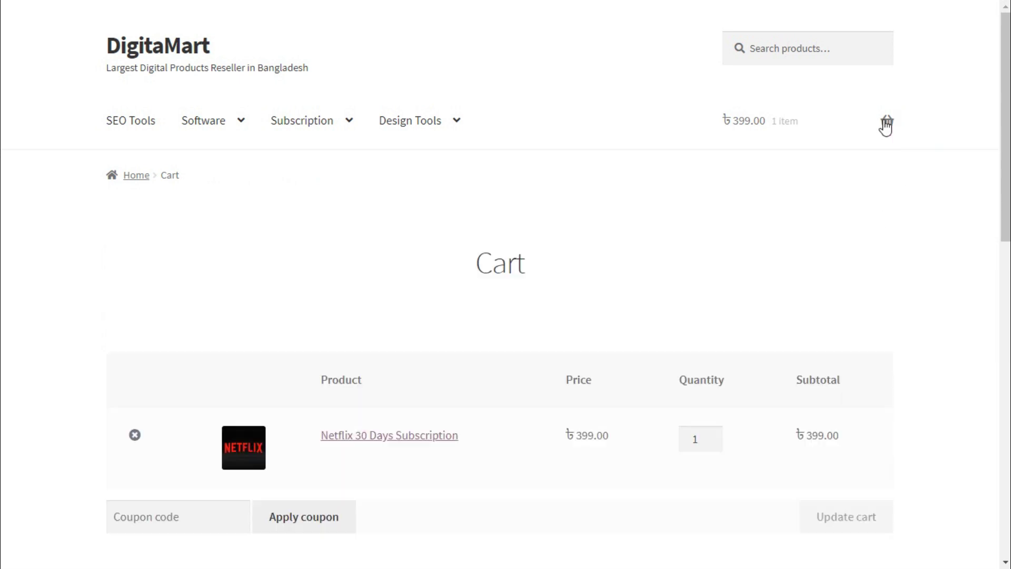
pyautogui.scroll(-3, 621, 325)
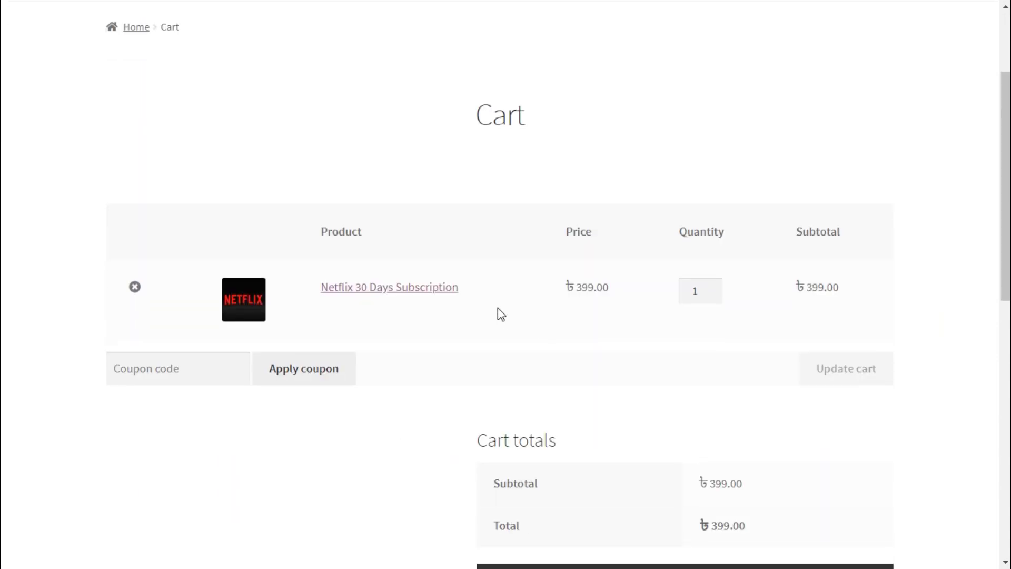
pyautogui.scroll(-3, 989, 414)
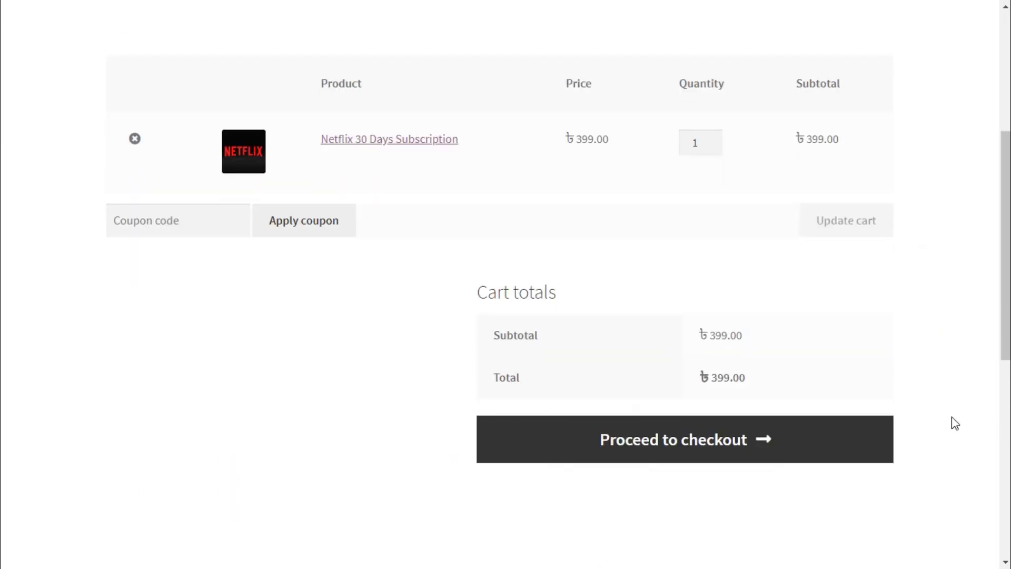
pyautogui.scroll(3, 948, 427)
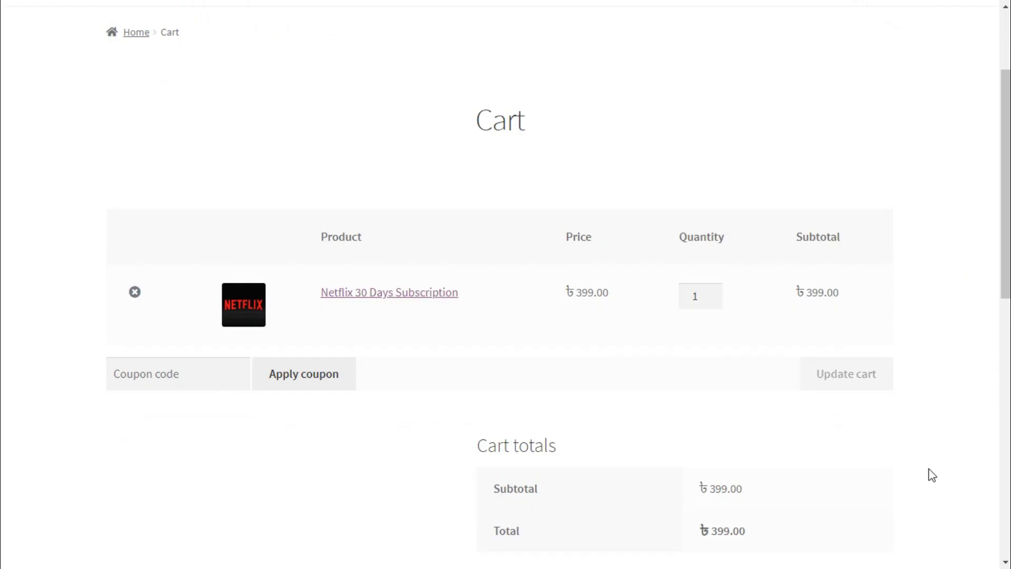
pyautogui.scroll(-3, 930, 474)
# - Proceed to checkout and view the billing form and ৳406.18 order summary including ৳7.18 tax
pyautogui.click(725, 450)
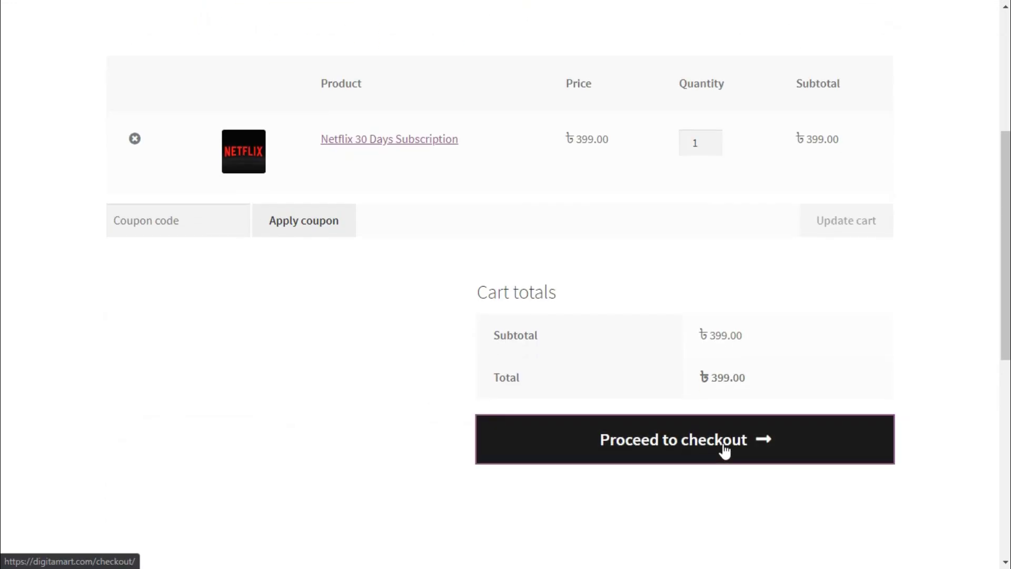
pyautogui.scroll(-3, 722, 450)
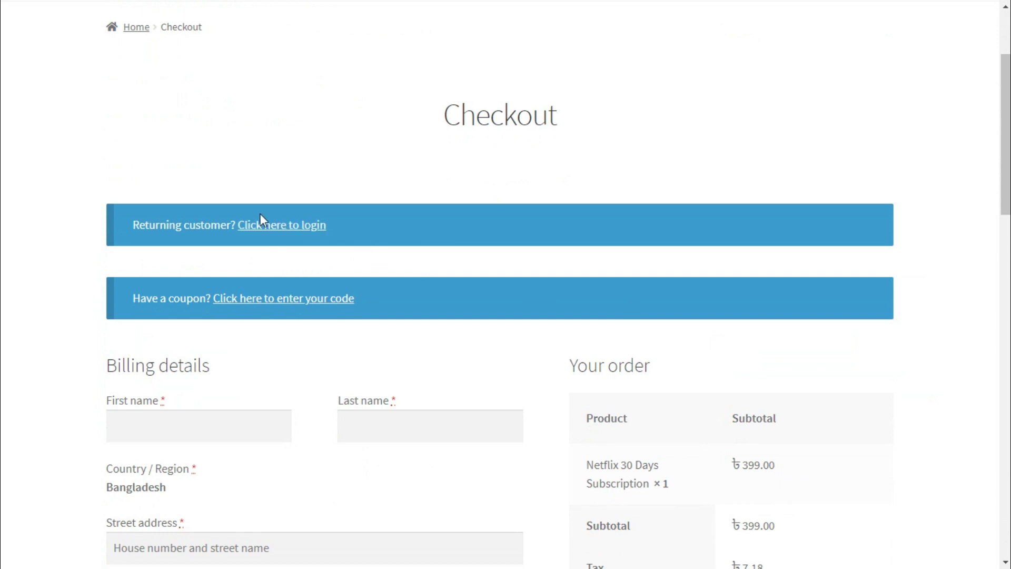
pyautogui.scroll(-3, 409, 275)
pyautogui.scroll(2, 408, 270)
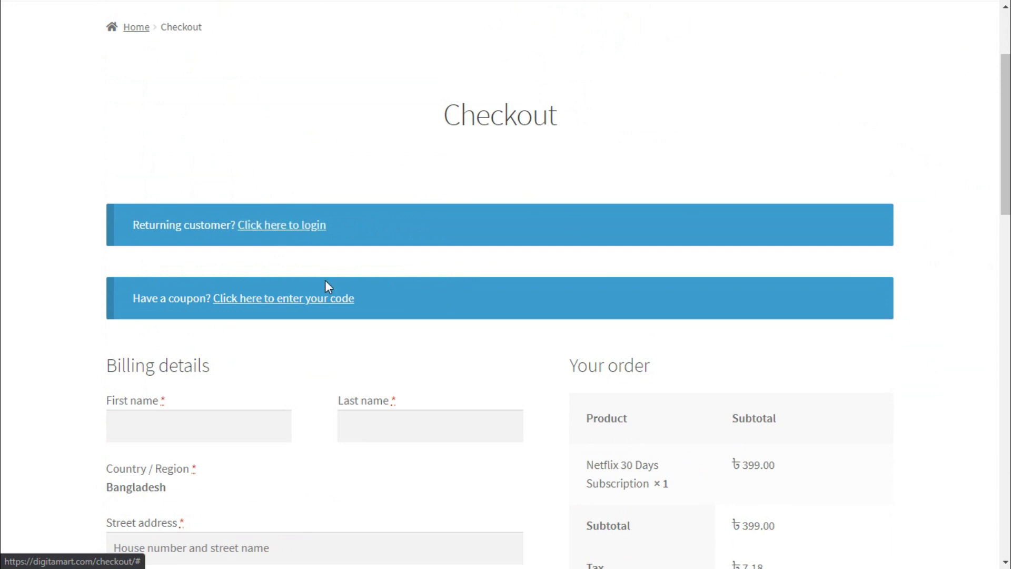
pyautogui.scroll(-4, 474, 354)
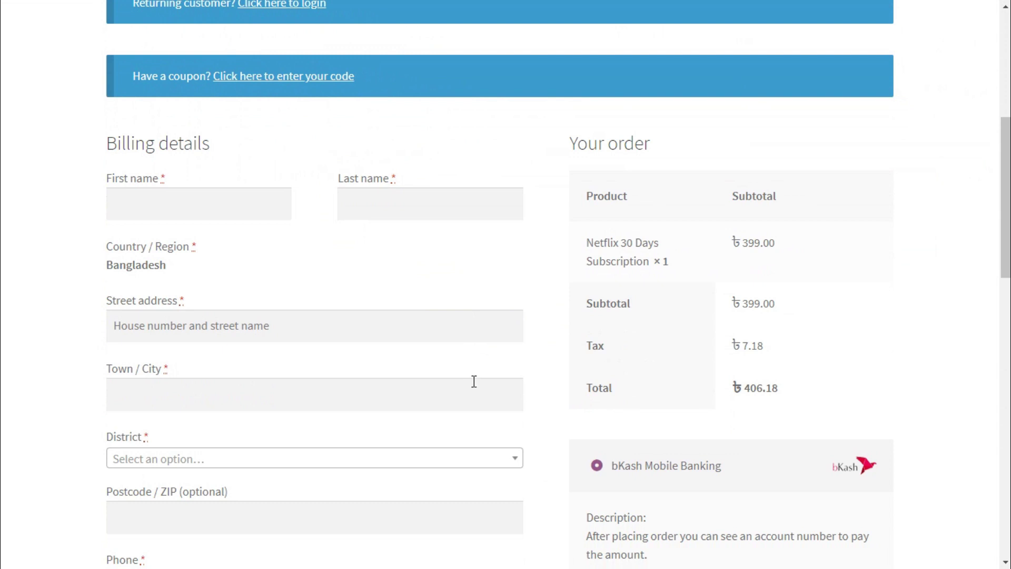
# - Autofill the billing form from the saved address and replace the last name
pyautogui.click(228, 215)
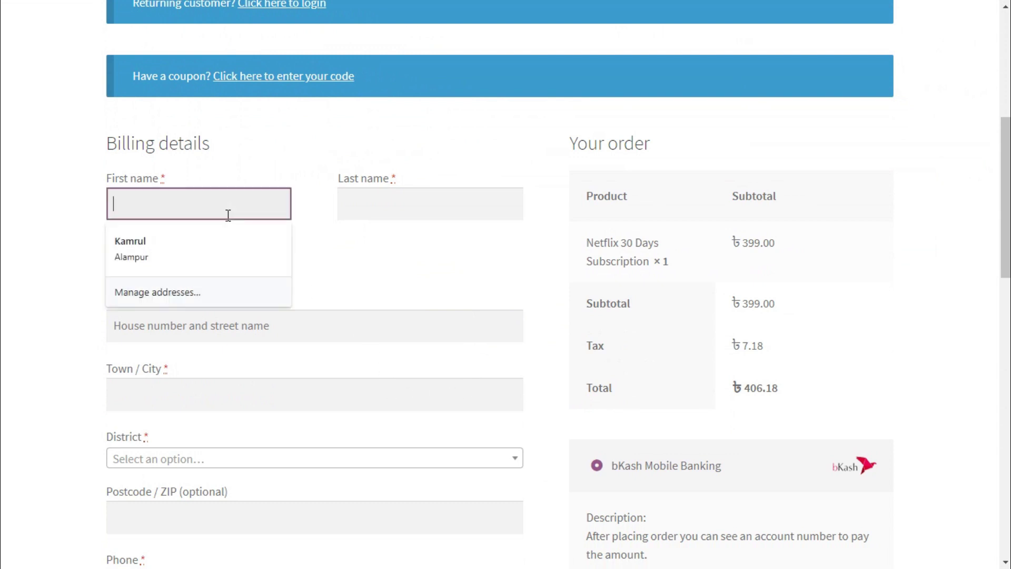
pyautogui.click(208, 243)
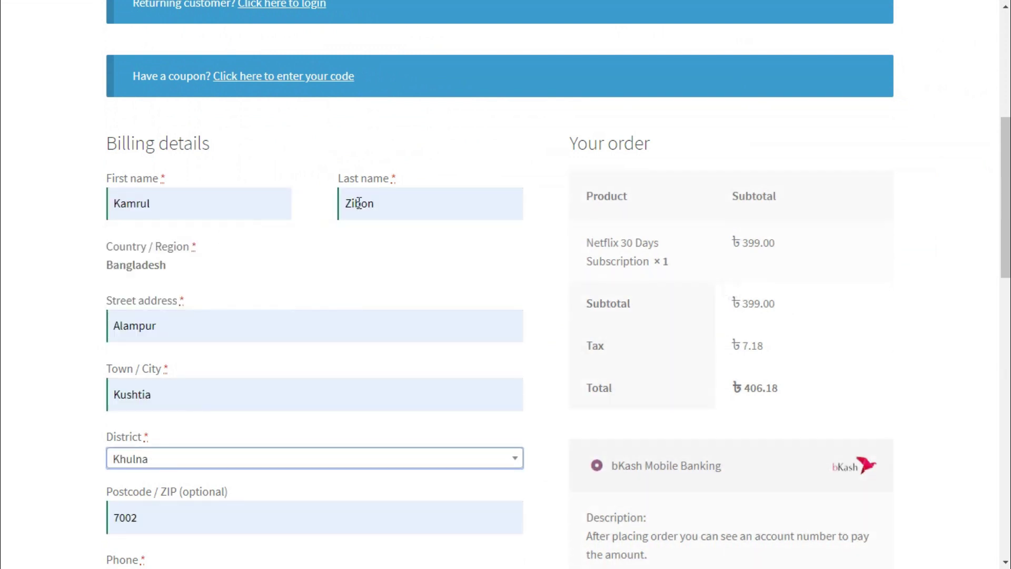
pyautogui.moveTo(351, 209); pyautogui.dragTo(518, 204)
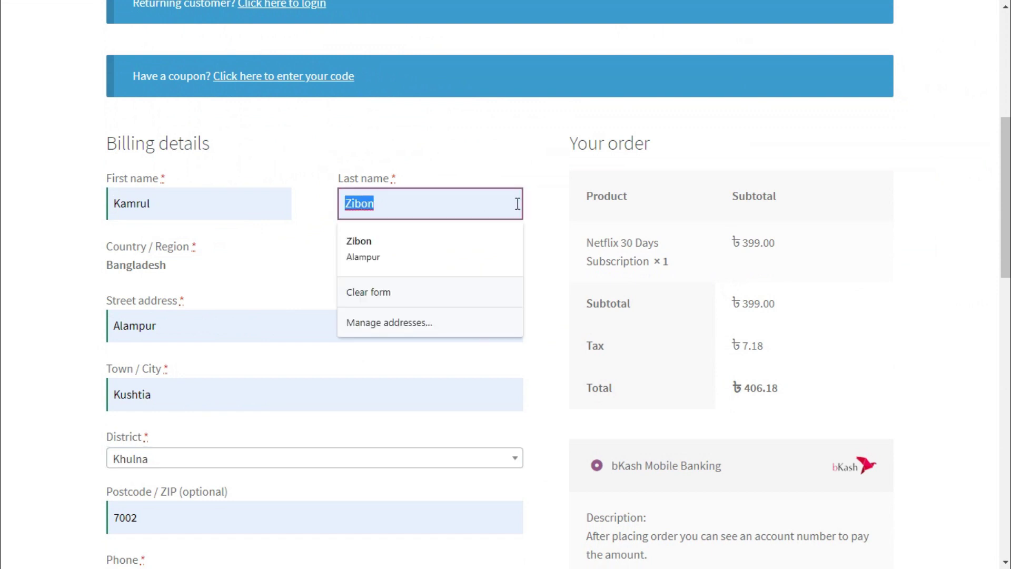
pyautogui.write('Hassan')
pyautogui.scroll(-3, 517, 200)
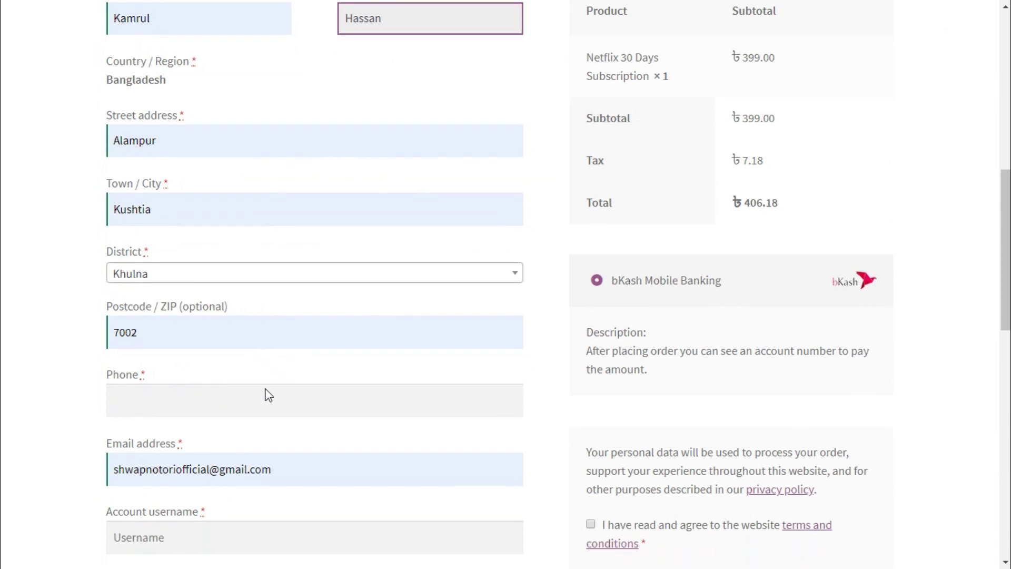
pyautogui.scroll(-1, 269, 395)
# - Enter the customer's phone number in the Phone field
pyautogui.click(246, 356)
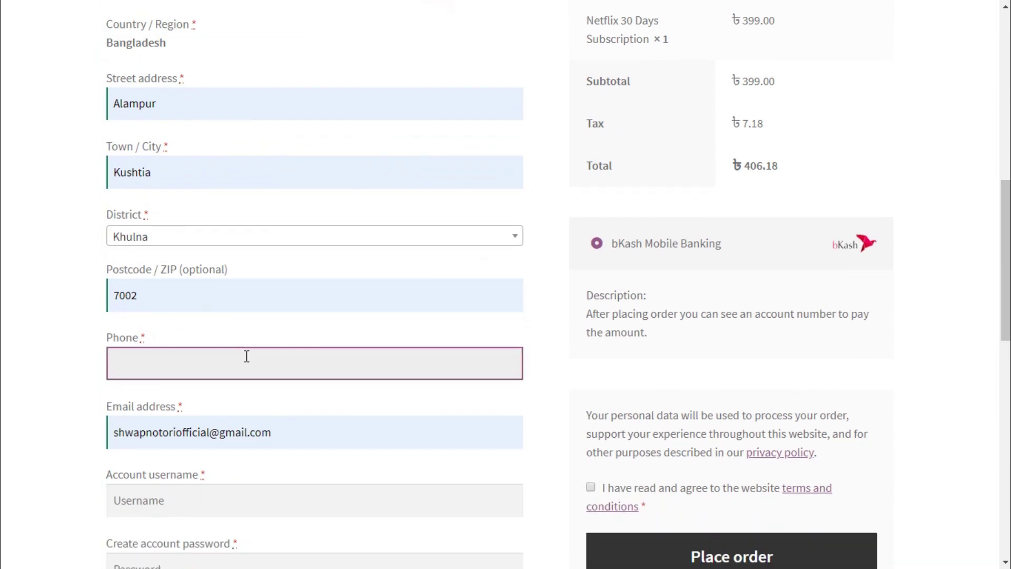
pyautogui.write('01799999999')
pyautogui.moveTo(183, 366); pyautogui.dragTo(157, 373)
pyautogui.hotkey('shift', 'Left')
pyautogui.hotkey('shift', 'Left')
pyautogui.hotkey('shift', 'Left')
pyautogui.hotkey('shift', 'Left')
pyautogui.hotkey('shift', 'Left')
pyautogui.hotkey('shift', 'Left')
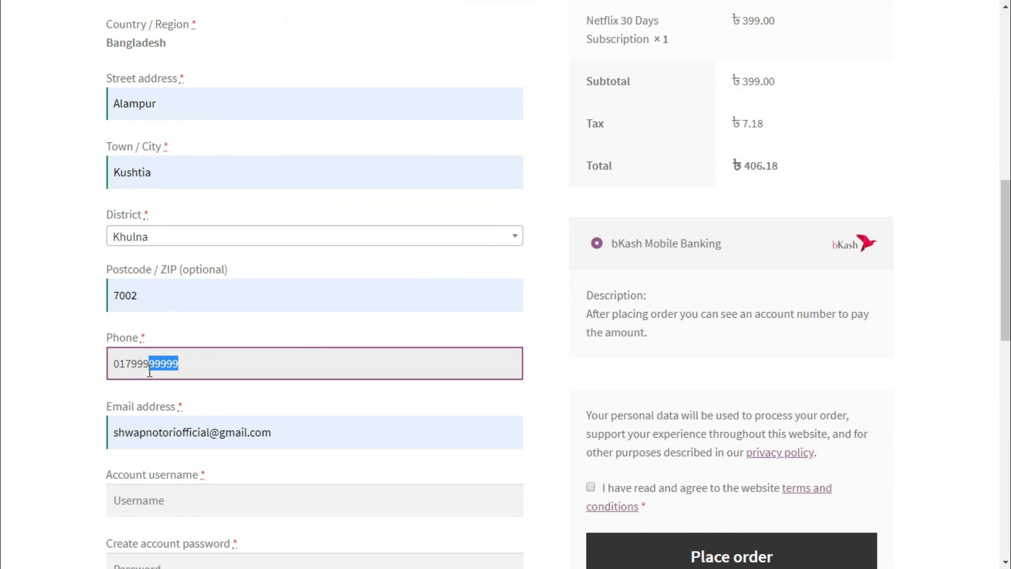
pyautogui.click(198, 359)
# - Correct the user-name part of the customer's e-mail address
pyautogui.scroll(-3, 353, 453)
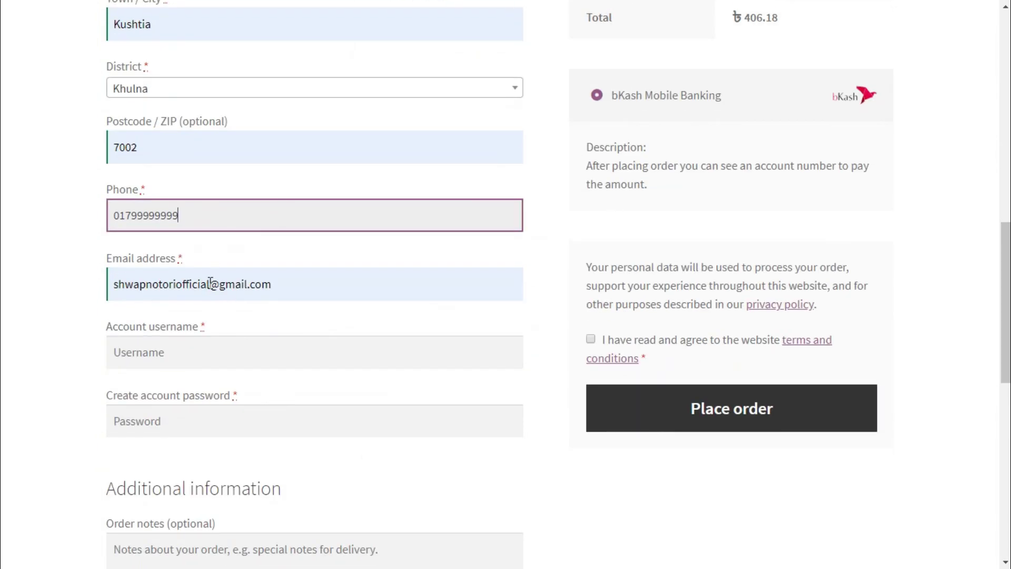
pyautogui.doubleClick(210, 283)
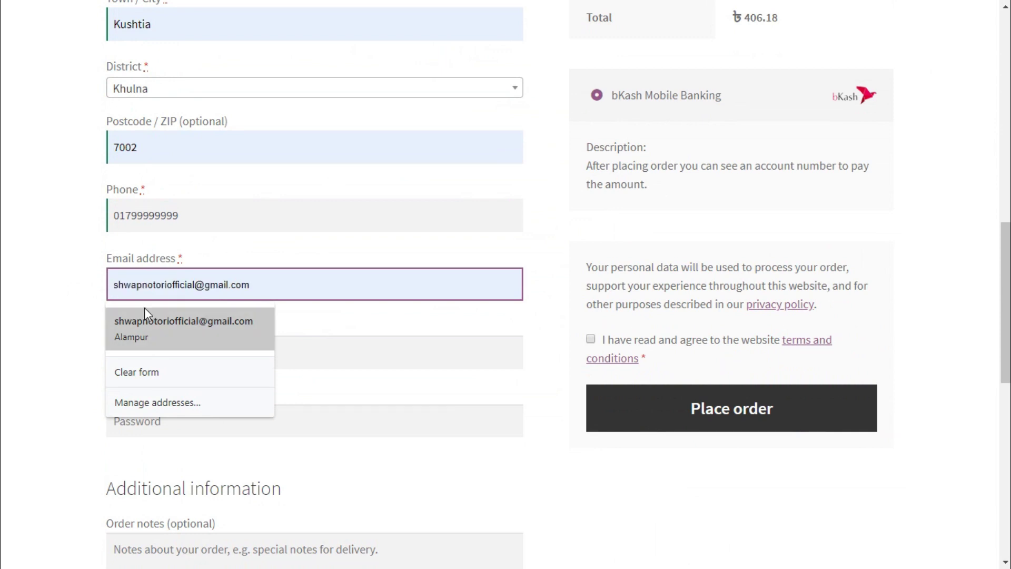
pyautogui.write('kzi')
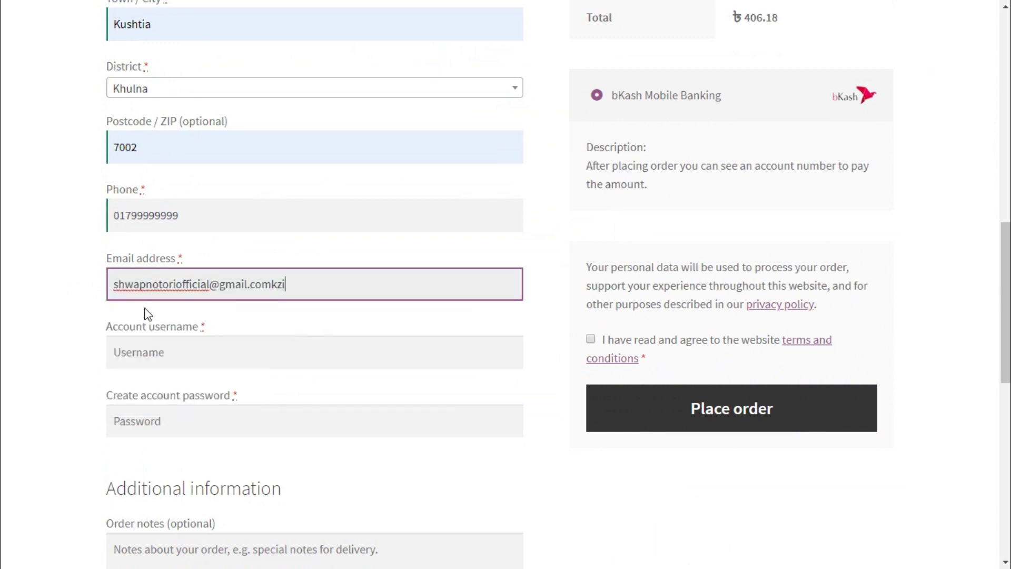
pyautogui.press('BackSpace')
pyautogui.press('BackSpace')
pyautogui.press('BackSpace')
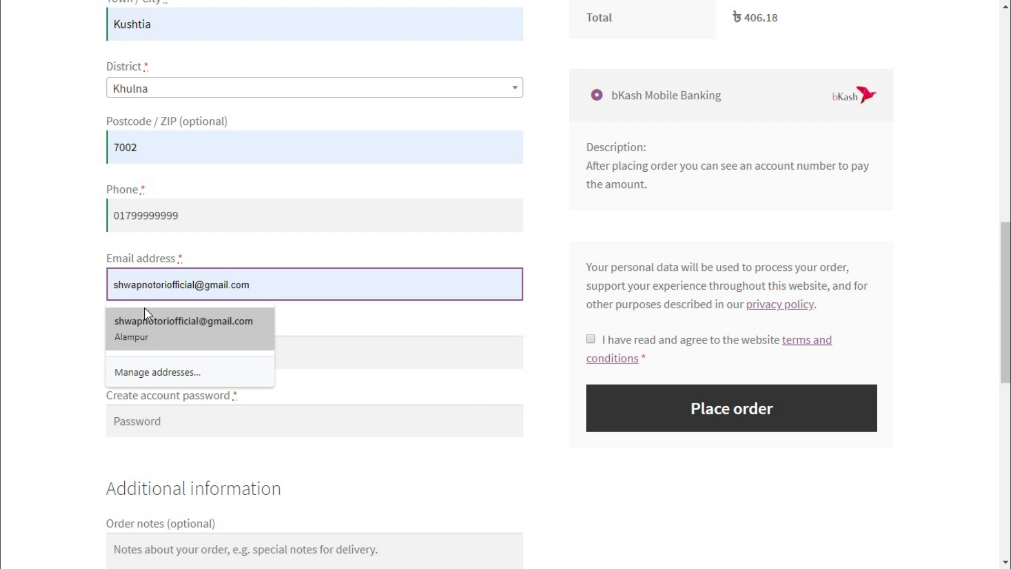
pyautogui.click(58, 318)
pyautogui.click(186, 359)
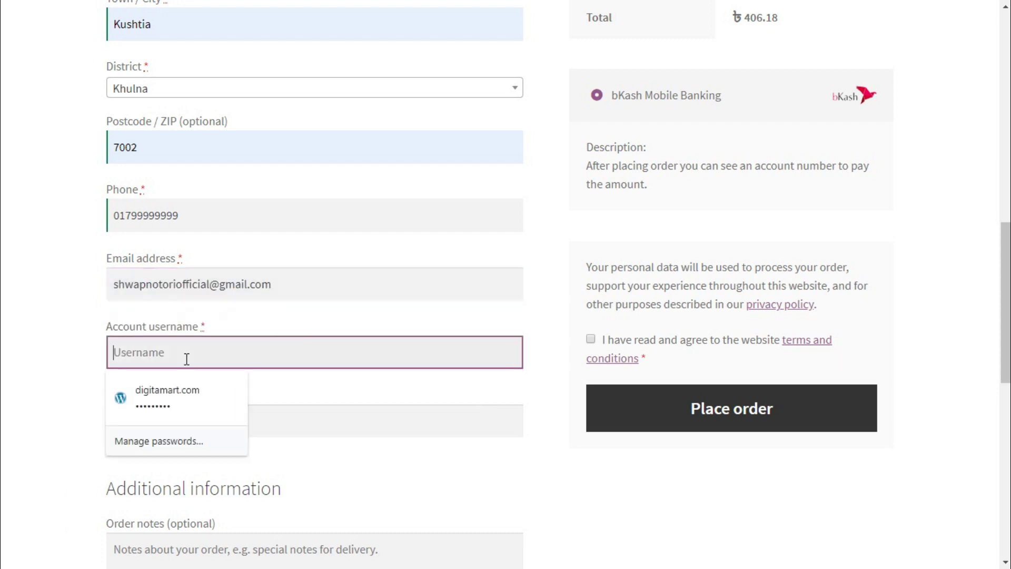
pyautogui.click(47, 361)
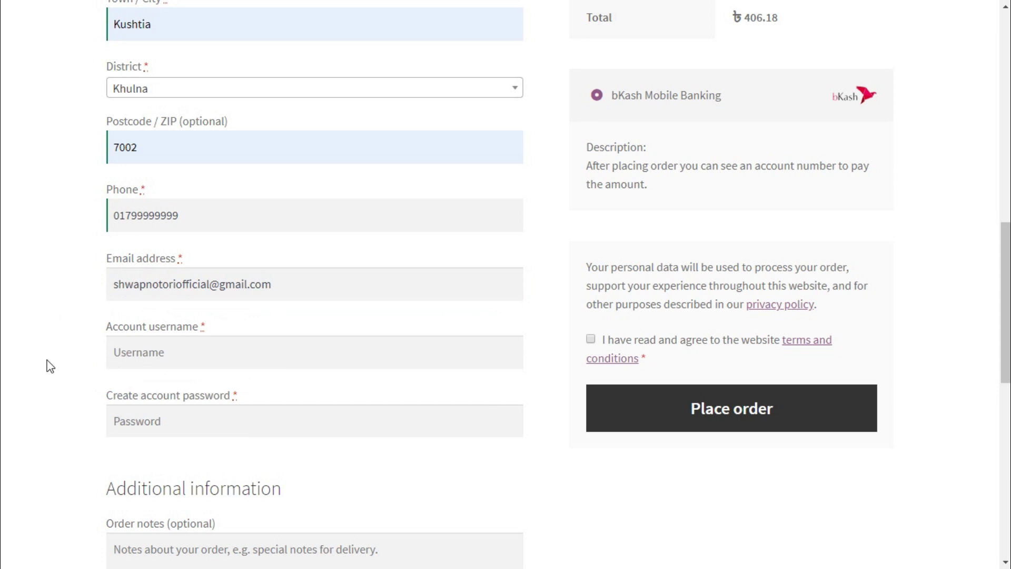
pyautogui.click(173, 352)
pyautogui.click(60, 429)
pyautogui.moveTo(210, 286); pyautogui.dragTo(100, 291)
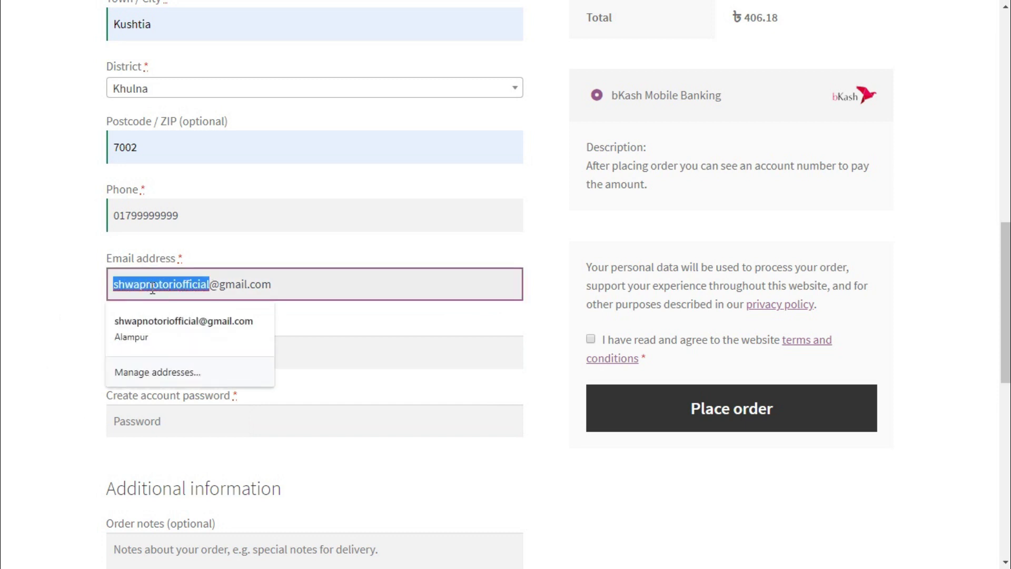
pyautogui.rightClick(152, 288)
pyautogui.click(179, 405)
pyautogui.click(173, 385)
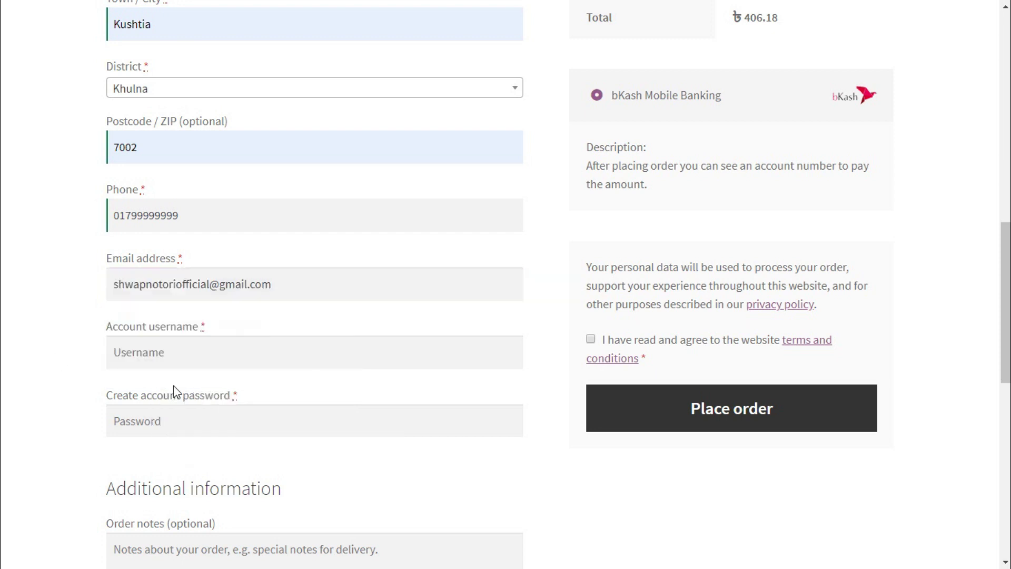
pyautogui.click(179, 354)
pyautogui.hotkey('ctrl', 'v')
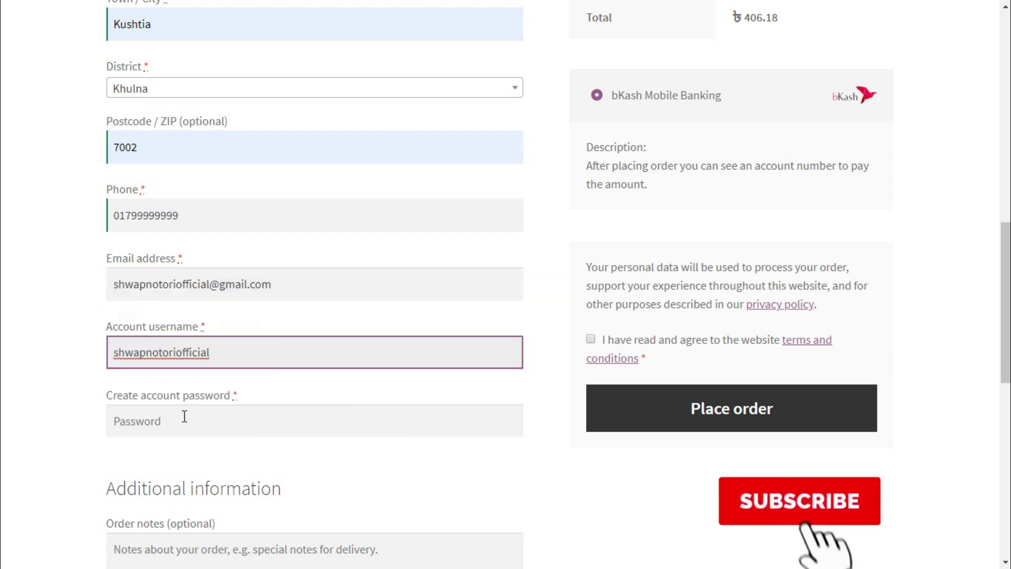
pyautogui.click(183, 415)
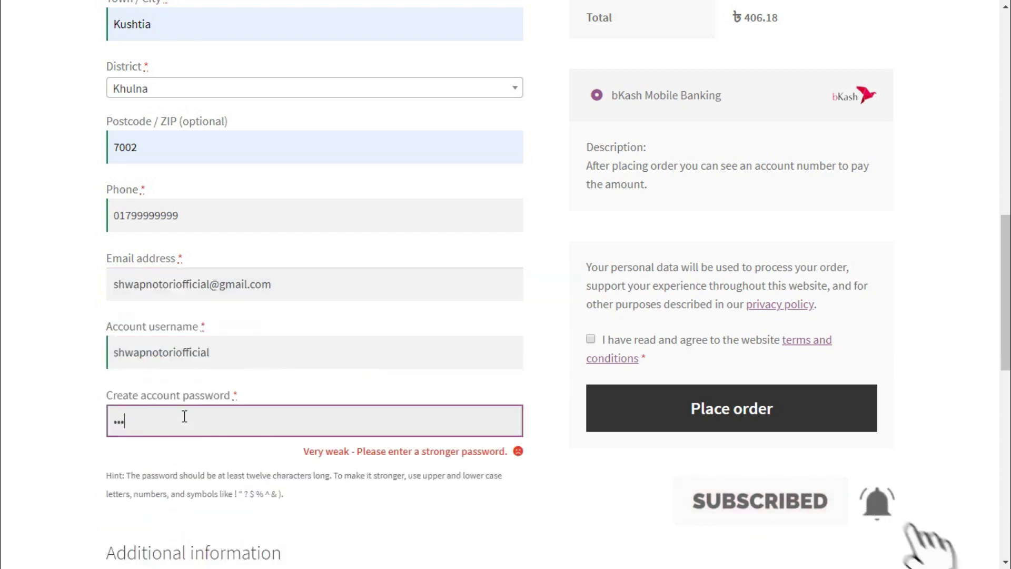
pyautogui.click(47, 457)
pyautogui.scroll(-4, 478, 438)
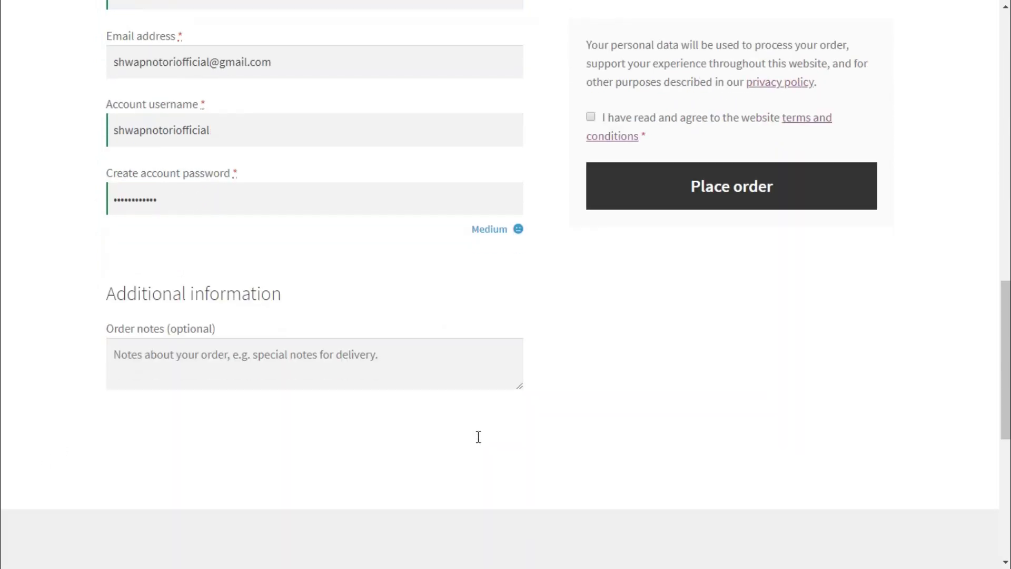
pyautogui.scroll(-1, 350, 411)
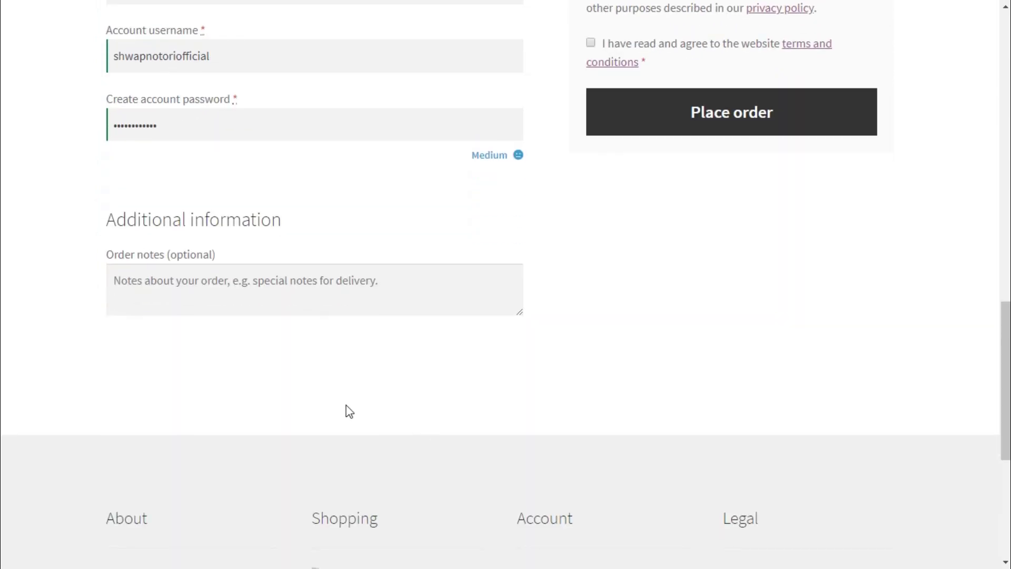
pyautogui.click(269, 293)
pyautogui.scroll(5, 558, 379)
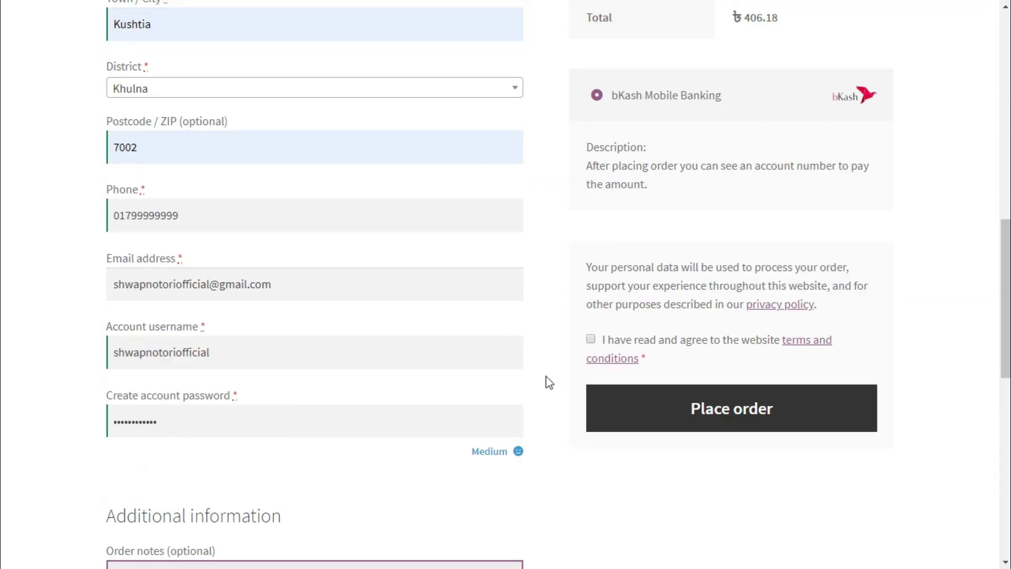
pyautogui.scroll(5, 549, 382)
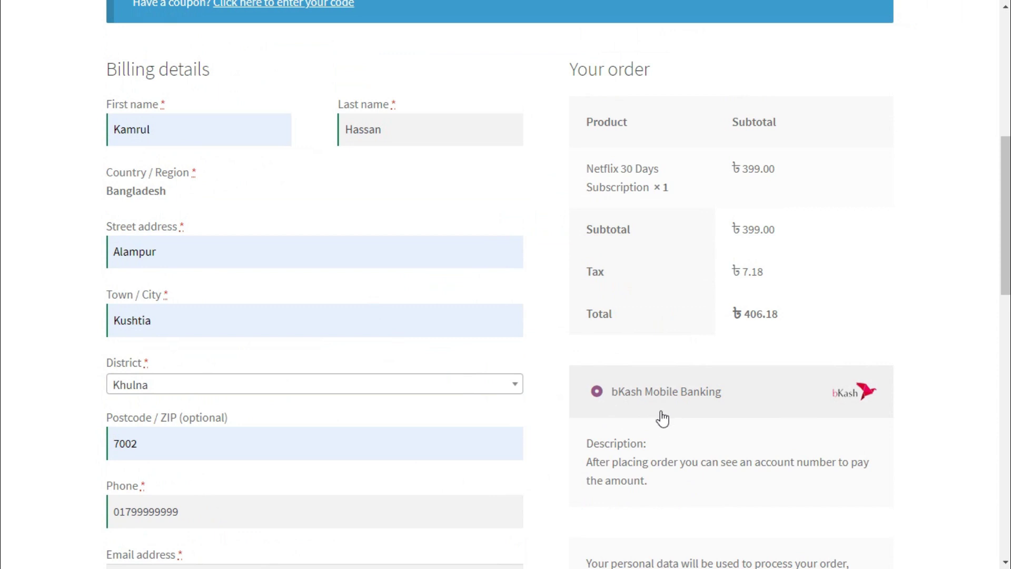
# - Review the bKash Mobile Banking payment description on the checkout page
pyautogui.scroll(-3, 663, 419)
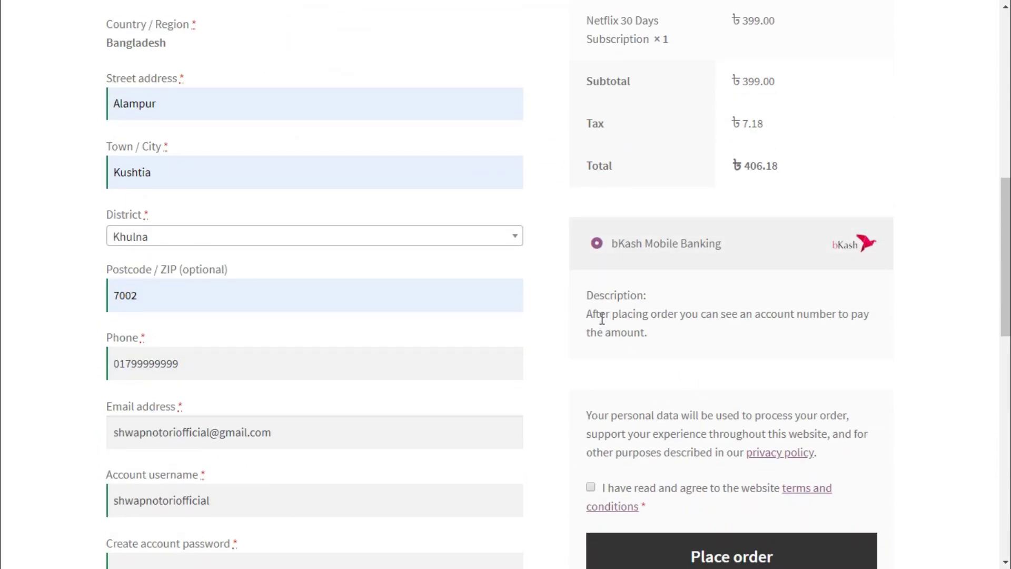
pyautogui.moveTo(652, 314); pyautogui.dragTo(860, 330)
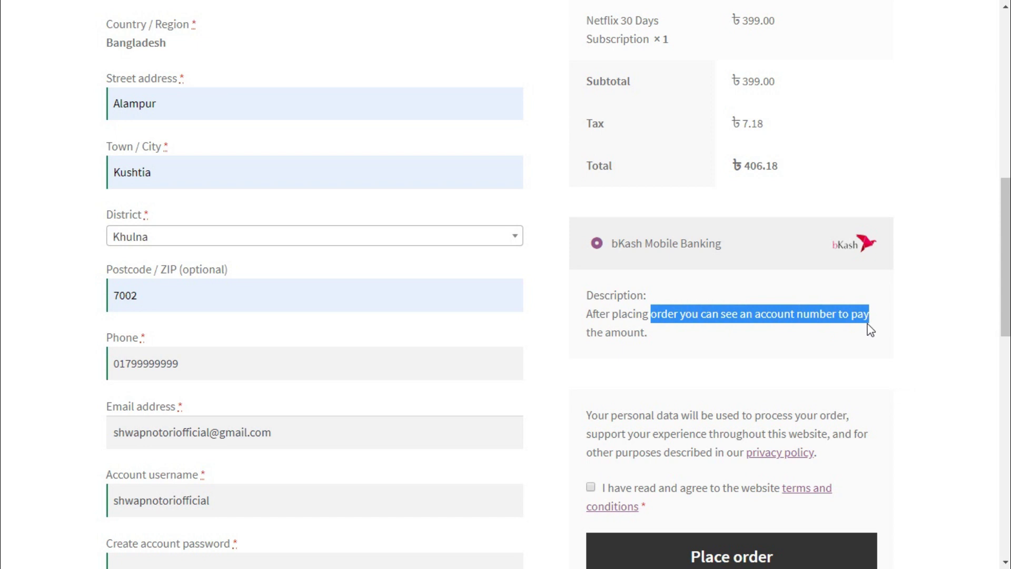
pyautogui.scroll(2, 874, 380)
pyautogui.scroll(-2, 880, 422)
pyautogui.scroll(-1, 879, 437)
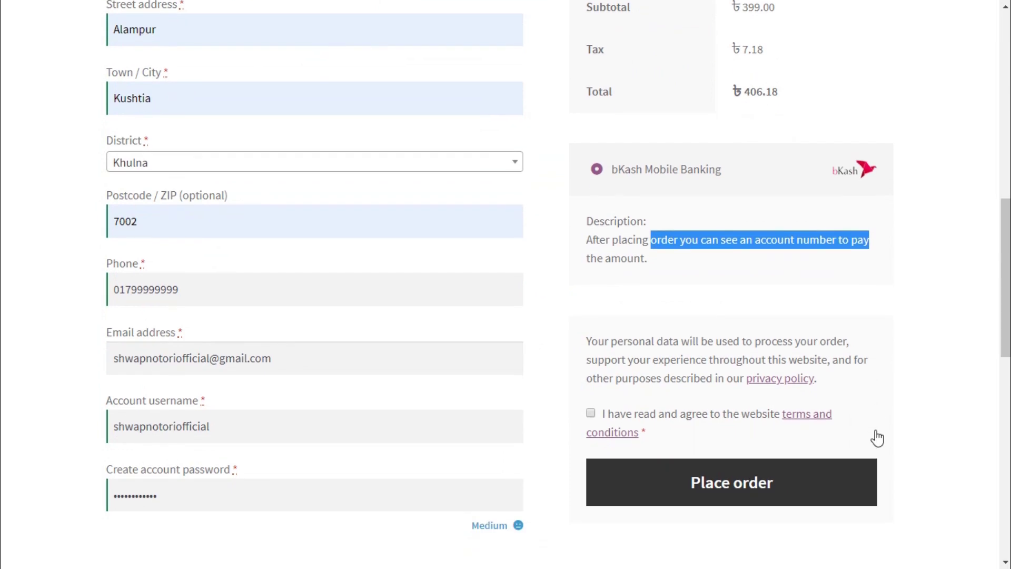
pyautogui.scroll(1, 877, 436)
pyautogui.scroll(1, 856, 435)
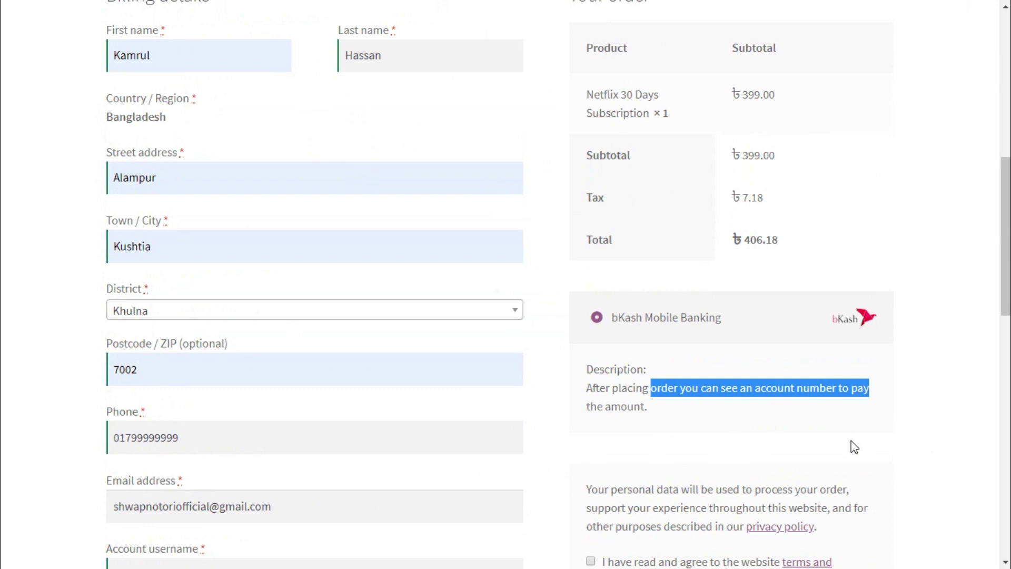
pyautogui.scroll(-3, 854, 446)
# - Agree to the website terms and conditions
pyautogui.click(591, 339)
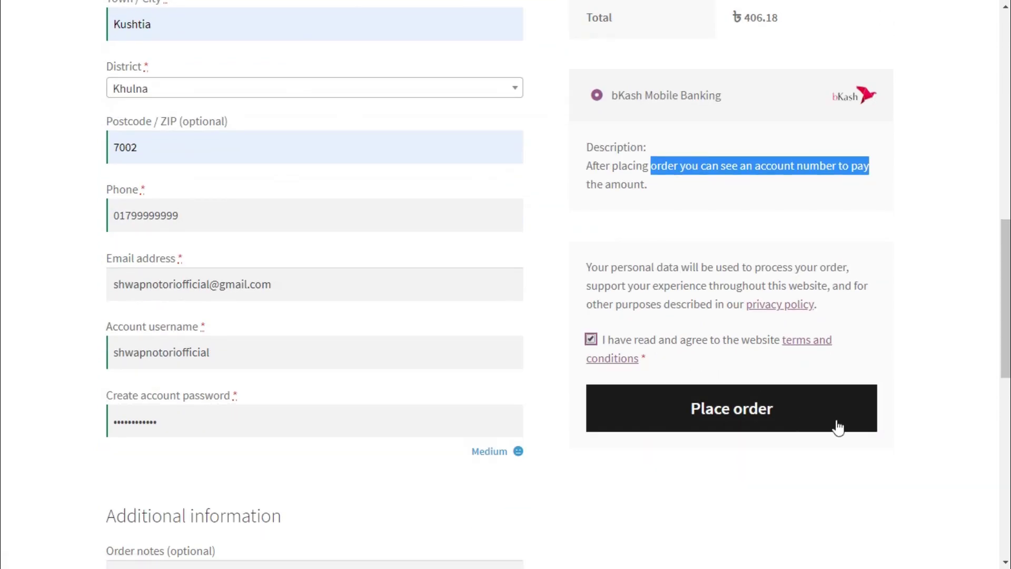
pyautogui.scroll(6, 878, 438)
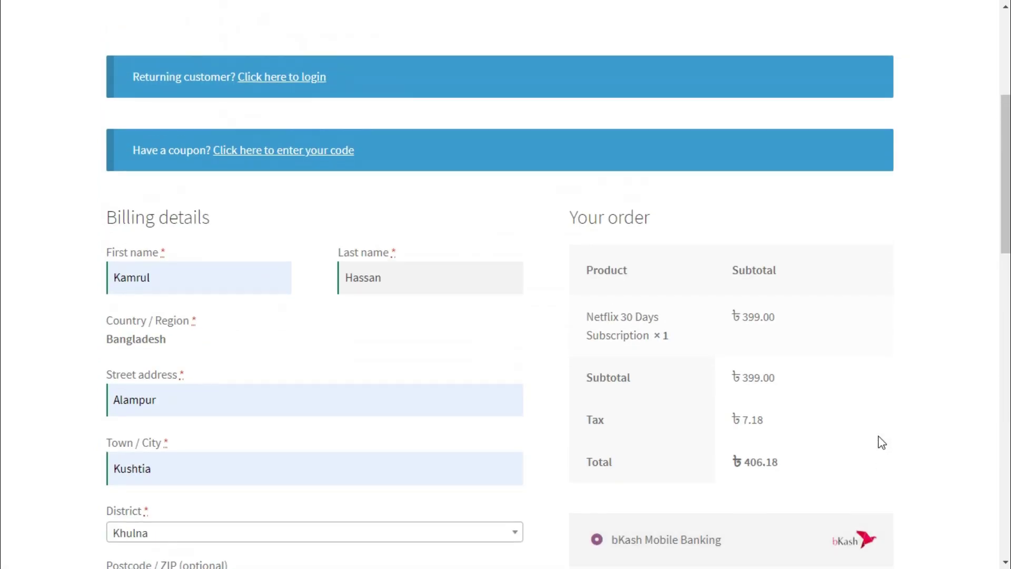
pyautogui.scroll(-7, 879, 436)
# - Place the ৳406.18 bKash order and review the Order received page with account details
pyautogui.click(725, 333)
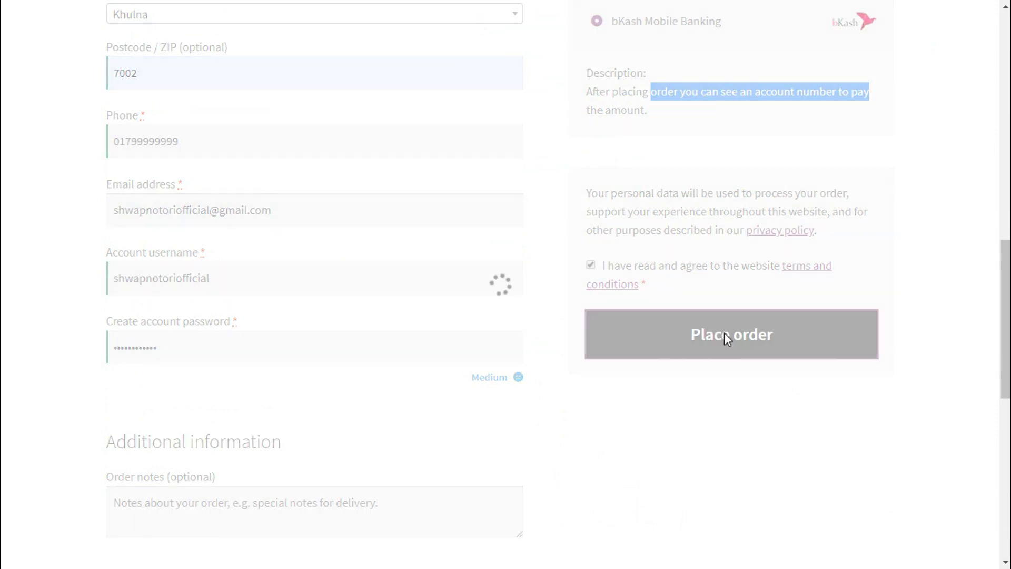
pyautogui.scroll(4, 912, 399)
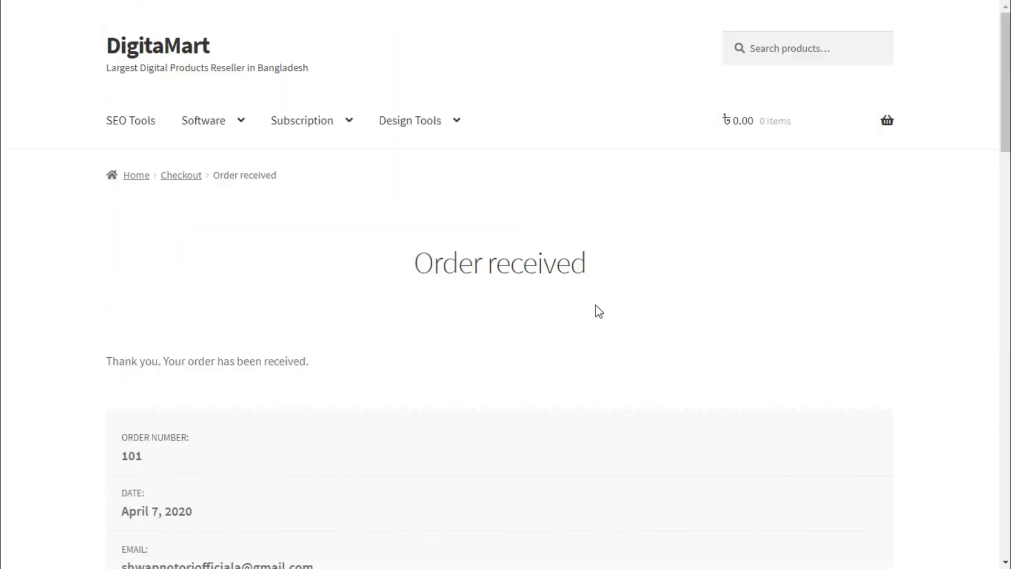
pyautogui.scroll(-1, 621, 318)
pyautogui.scroll(-4, 651, 260)
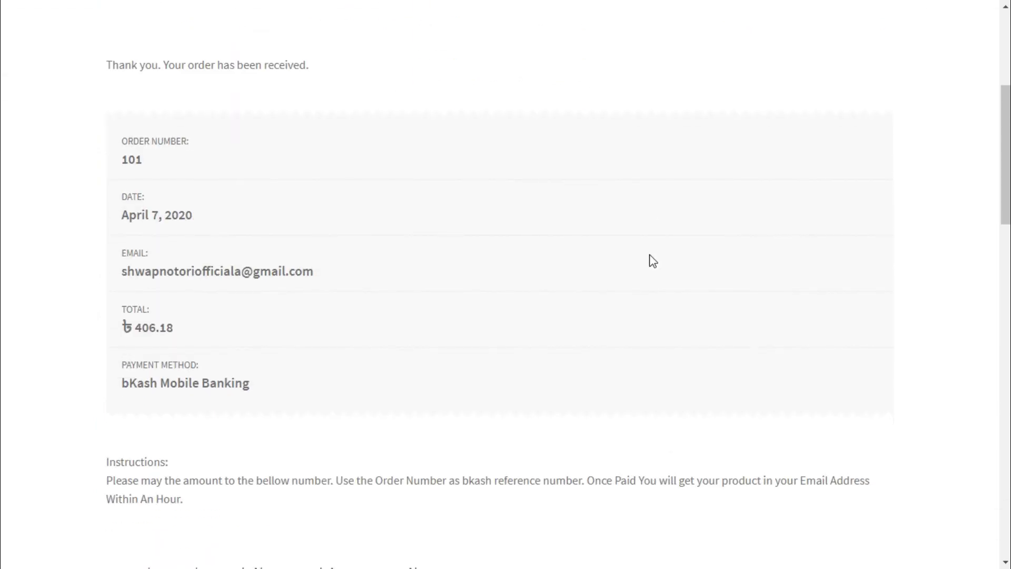
pyautogui.scroll(-4, 651, 261)
pyautogui.scroll(7, 206, 205)
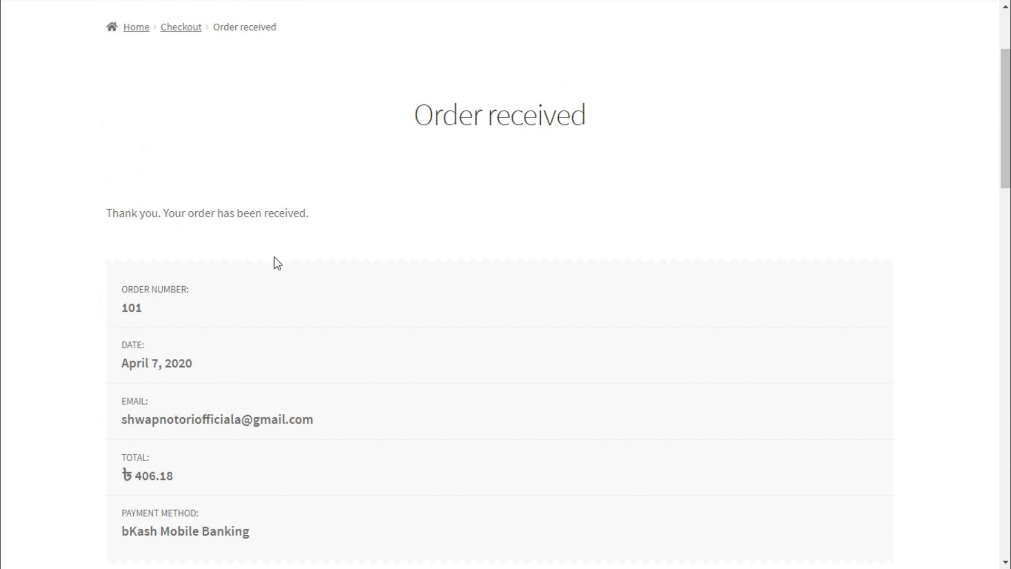
pyautogui.scroll(-5, 227, 235)
pyautogui.scroll(-3, 487, 295)
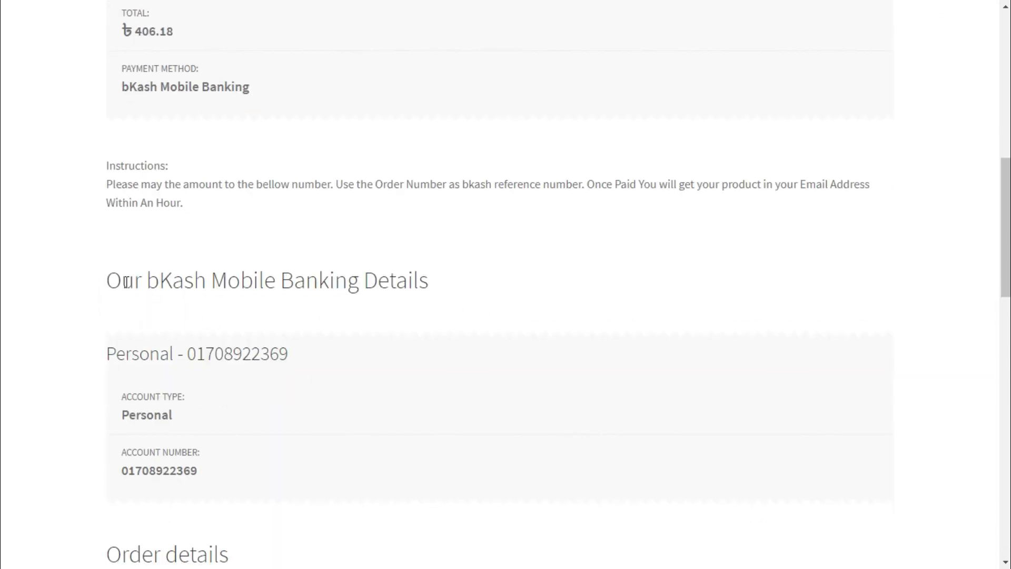
pyautogui.moveTo(104, 283); pyautogui.dragTo(442, 281)
pyautogui.click(445, 285)
pyautogui.scroll(-3, 453, 283)
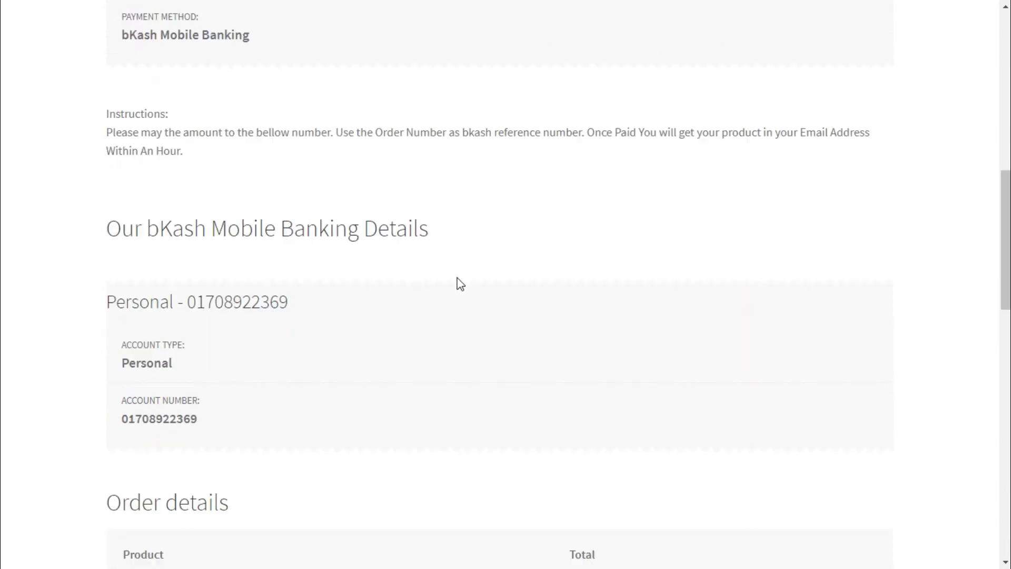
pyautogui.moveTo(224, 336); pyautogui.dragTo(228, 250)
pyautogui.click(320, 309)
pyautogui.scroll(4, 305, 305)
pyautogui.click(154, 257)
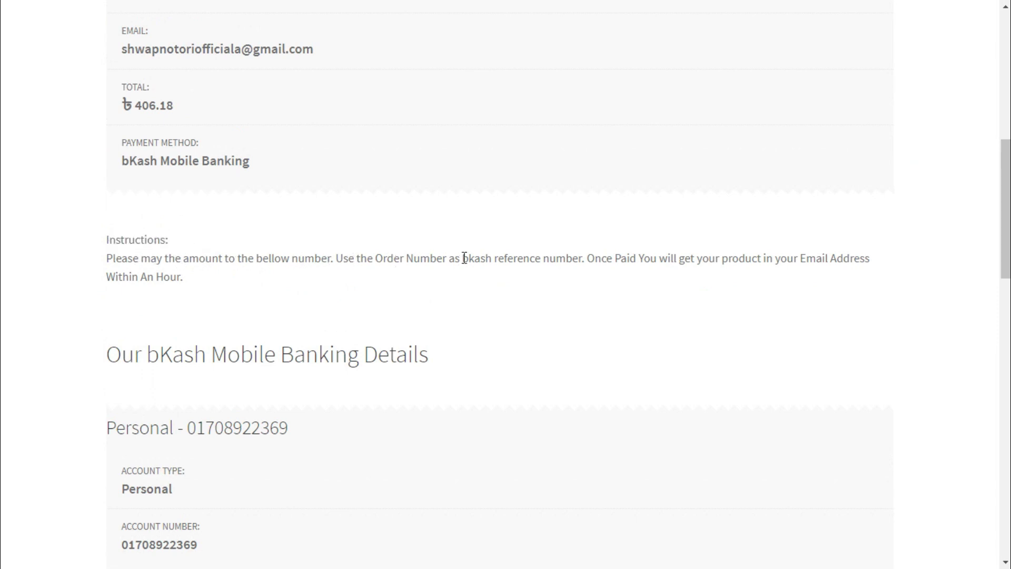
pyautogui.moveTo(361, 258); pyautogui.dragTo(588, 258)
pyautogui.click(583, 258)
pyautogui.scroll(4, 459, 273)
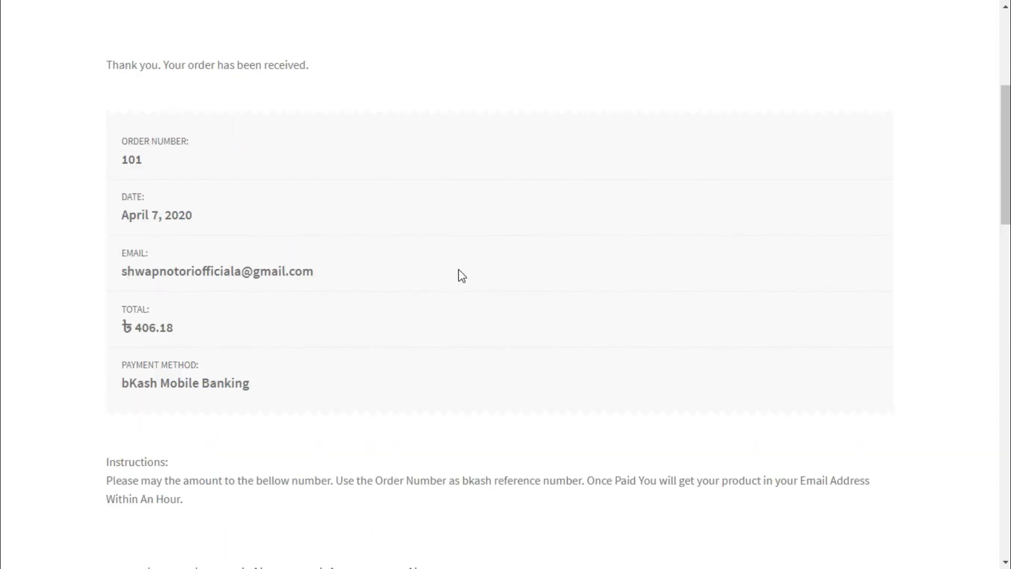
pyautogui.moveTo(147, 166); pyautogui.dragTo(121, 163)
pyautogui.click(119, 160)
pyautogui.click(157, 166)
pyautogui.click(120, 163)
pyautogui.scroll(-3, 408, 345)
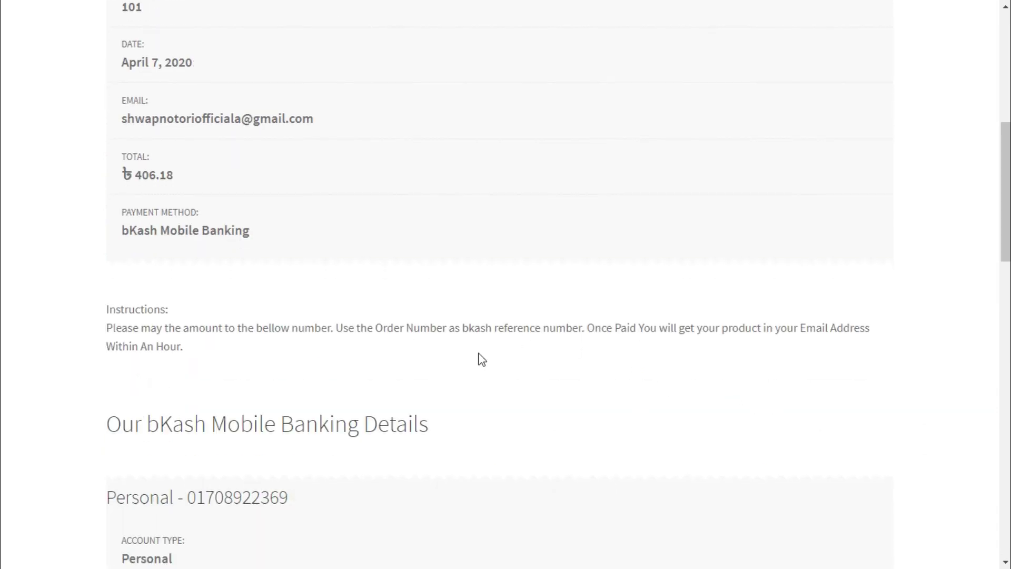
pyautogui.scroll(-5, 479, 357)
pyautogui.moveTo(124, 266); pyautogui.dragTo(176, 277)
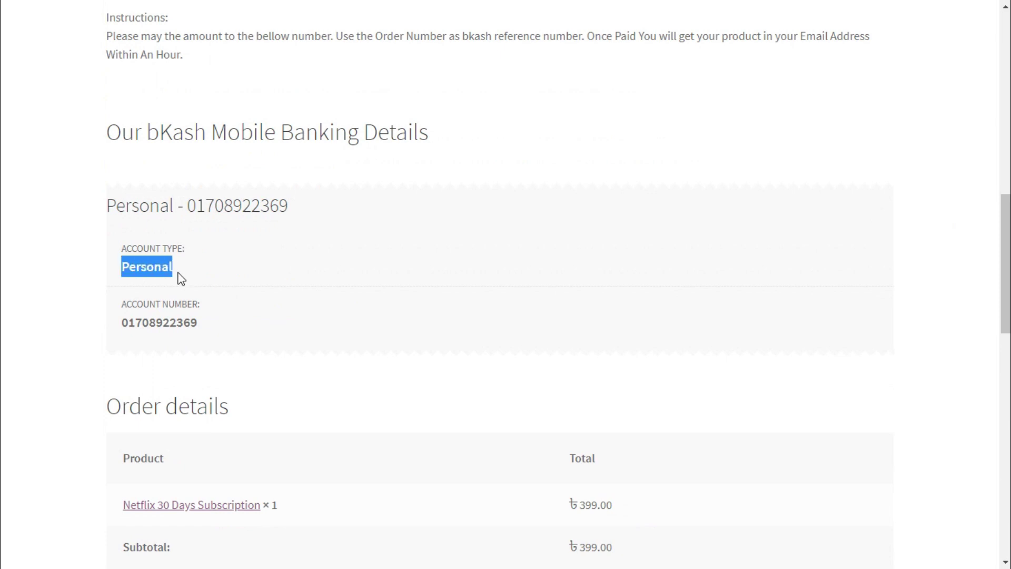
pyautogui.moveTo(213, 325); pyautogui.dragTo(115, 318)
pyautogui.scroll(-7, 219, 337)
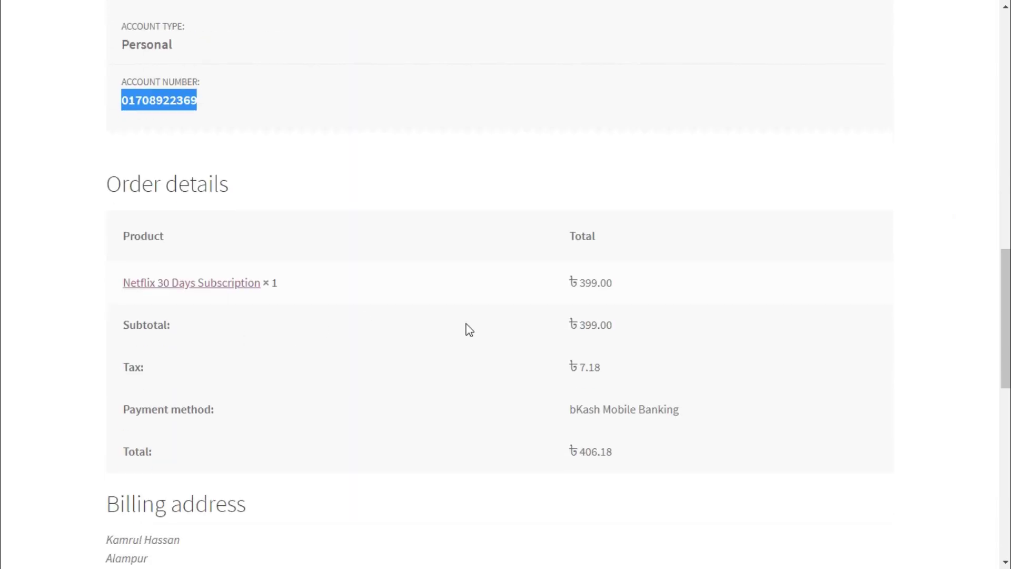
pyautogui.scroll(18, 361, 327)
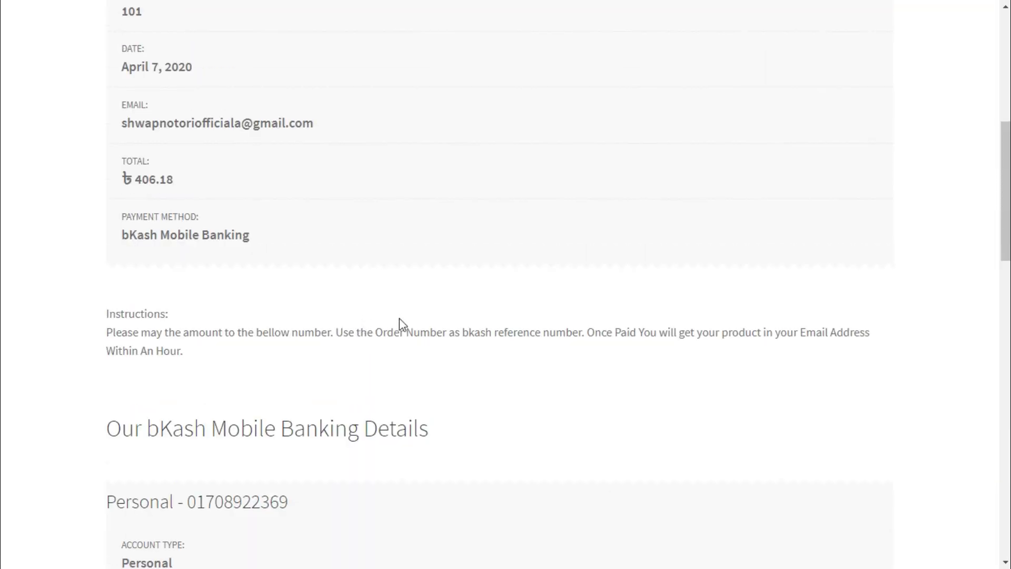
pyautogui.moveTo(142, 383)
pyautogui.mouseDown()
pyautogui.moveTo(120, 388)
pyautogui.moveTo(161, 385)
pyautogui.mouseUp()
# - Check the order's billing address, then return to the DigitaMart home page via the logo
pyautogui.click(131, 383)
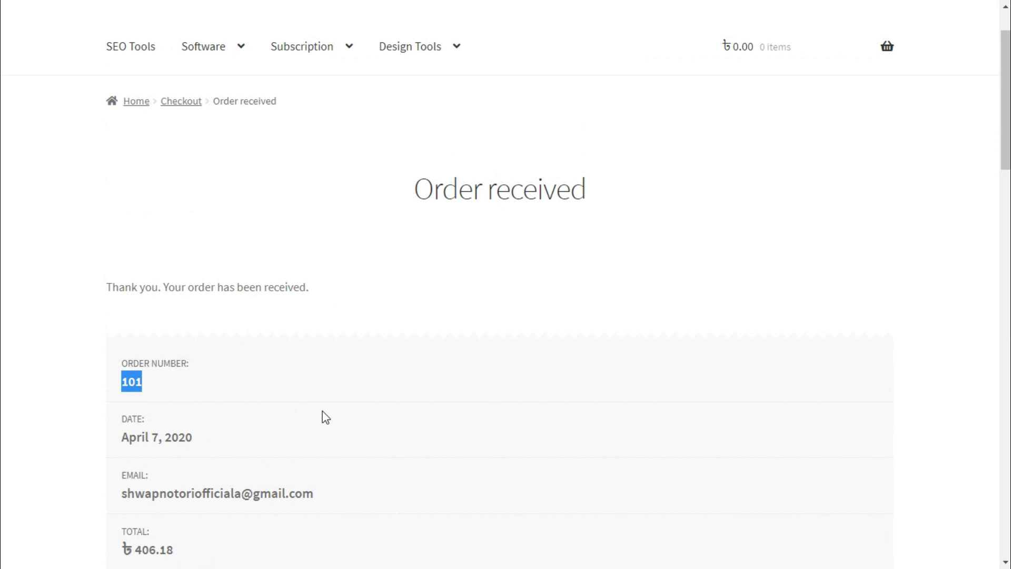
pyautogui.scroll(-1, 334, 413)
pyautogui.scroll(3, 334, 413)
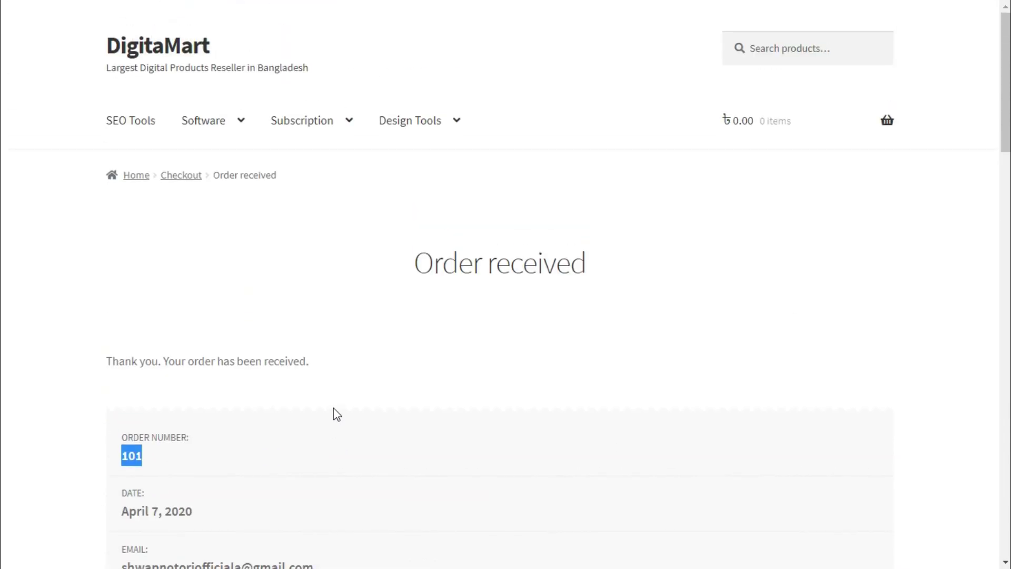
pyautogui.scroll(-2, 334, 412)
pyautogui.scroll(2, 334, 412)
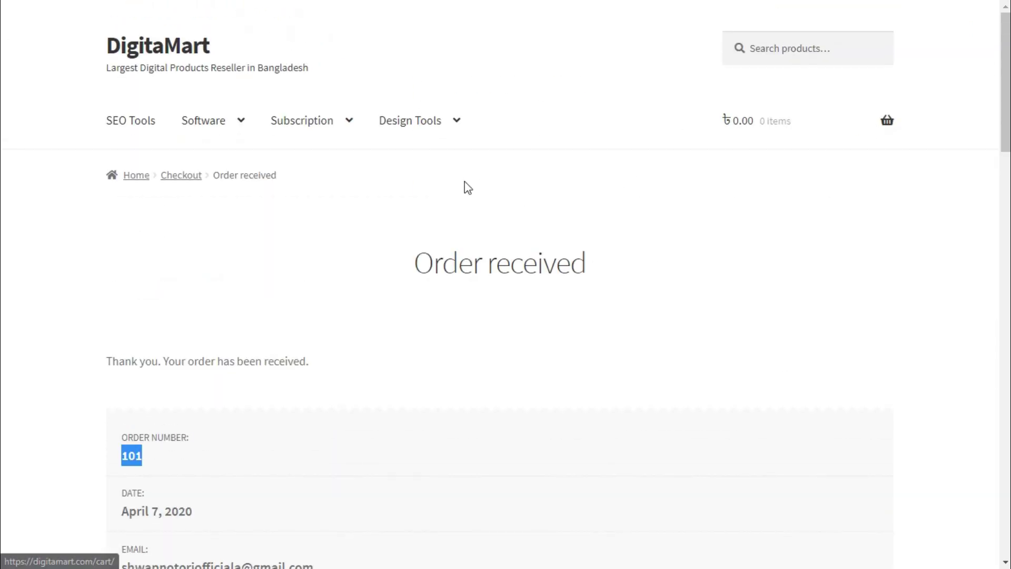
pyautogui.scroll(-15, 583, 262)
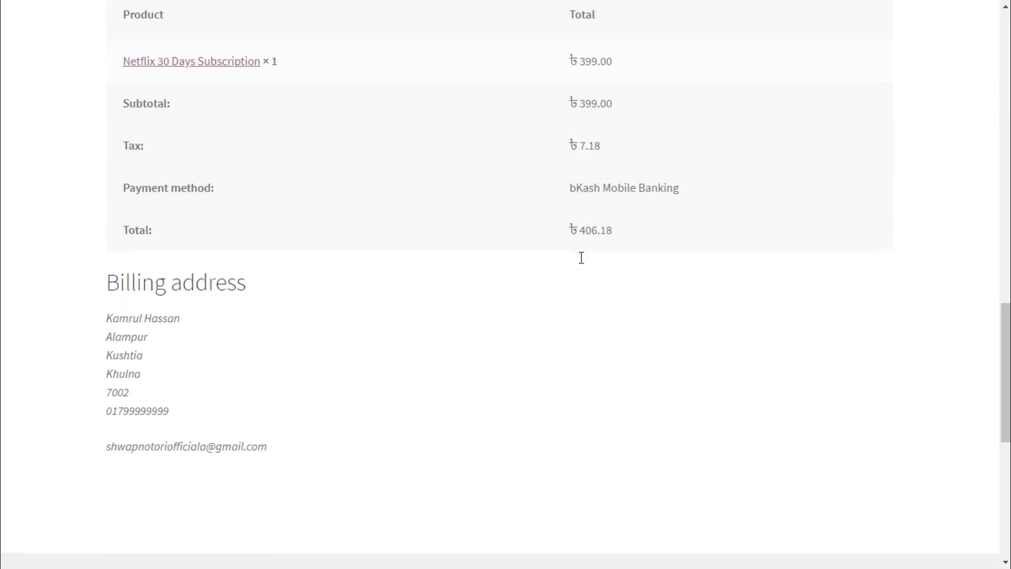
pyautogui.scroll(-6, 582, 258)
pyautogui.scroll(2, 580, 262)
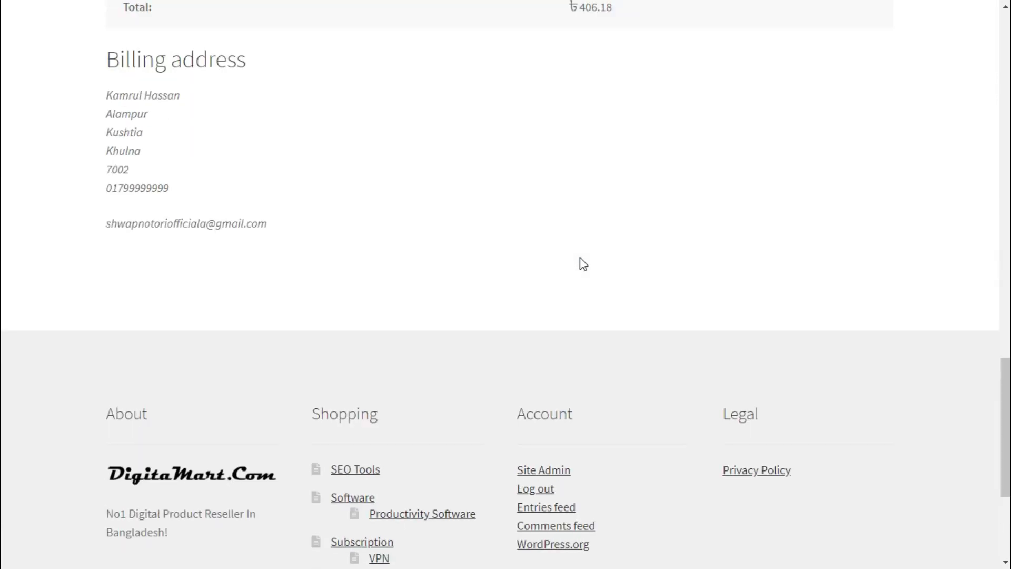
pyautogui.scroll(20, 583, 263)
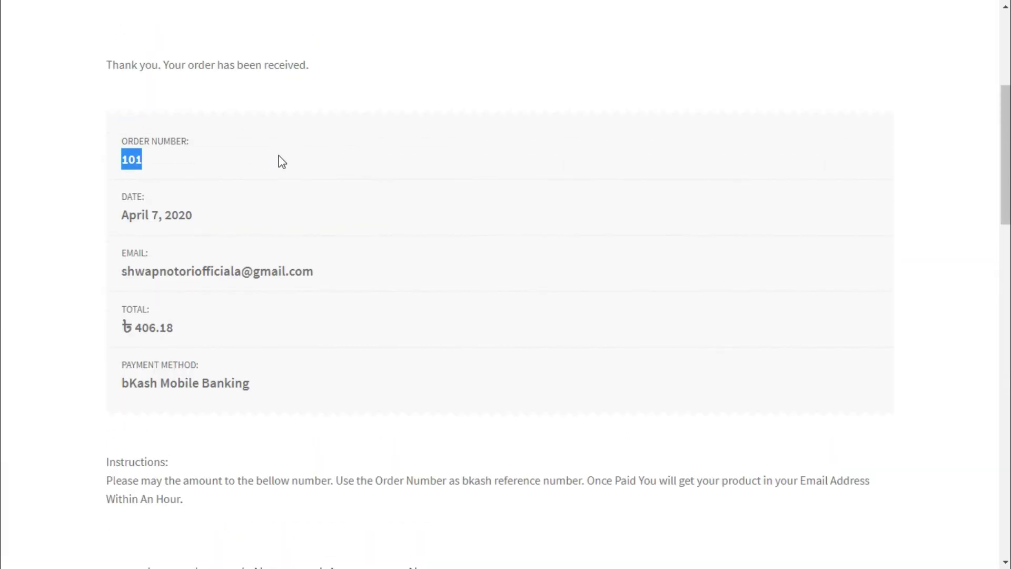
pyautogui.scroll(5, 280, 160)
pyautogui.click(153, 58)
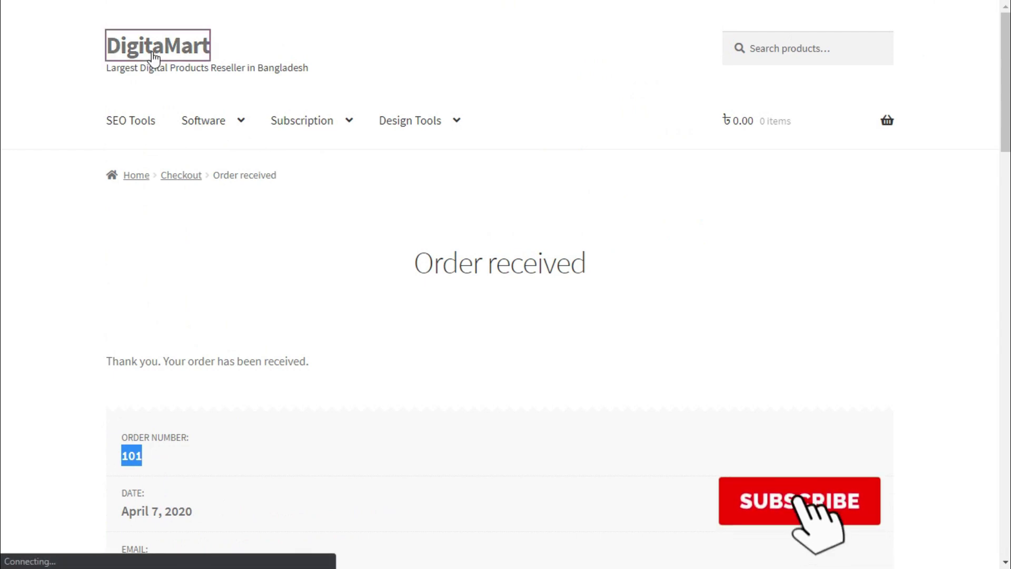